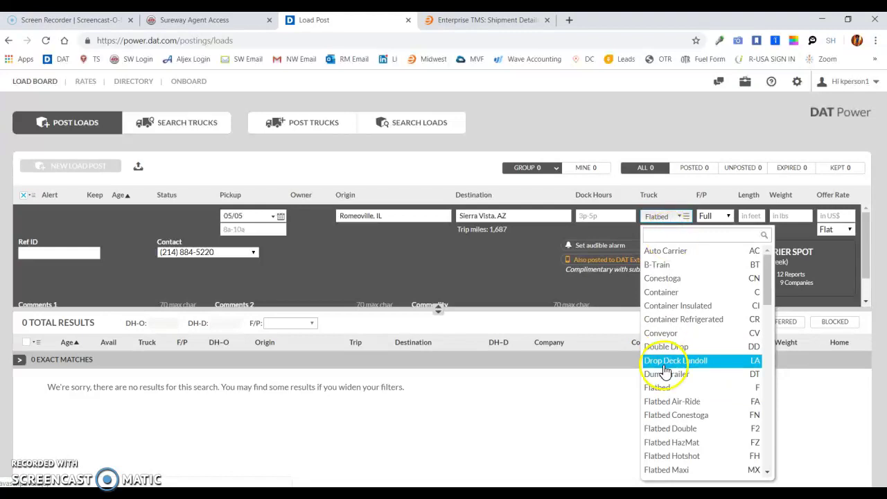
Set the truck type of the Romeoville, IL to Sierra Vista, AZ load post to Flatbed.
click(661, 389)
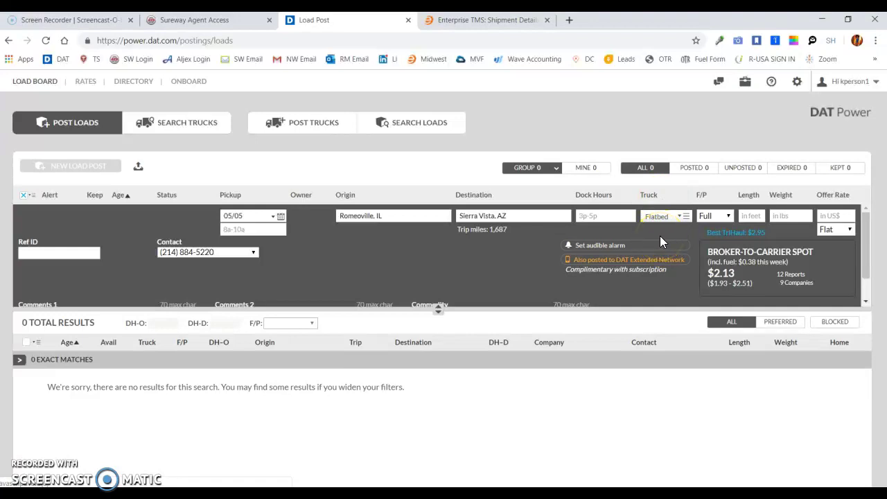
click(733, 226)
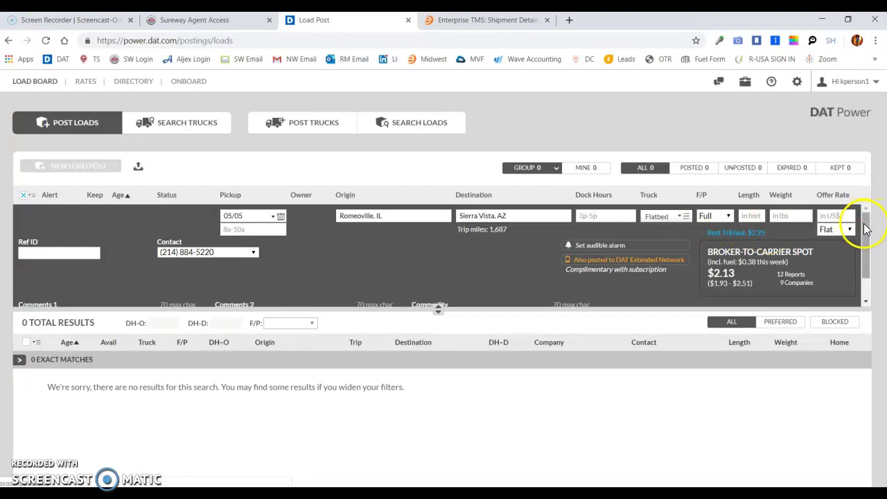
drag(864, 229, 864, 226)
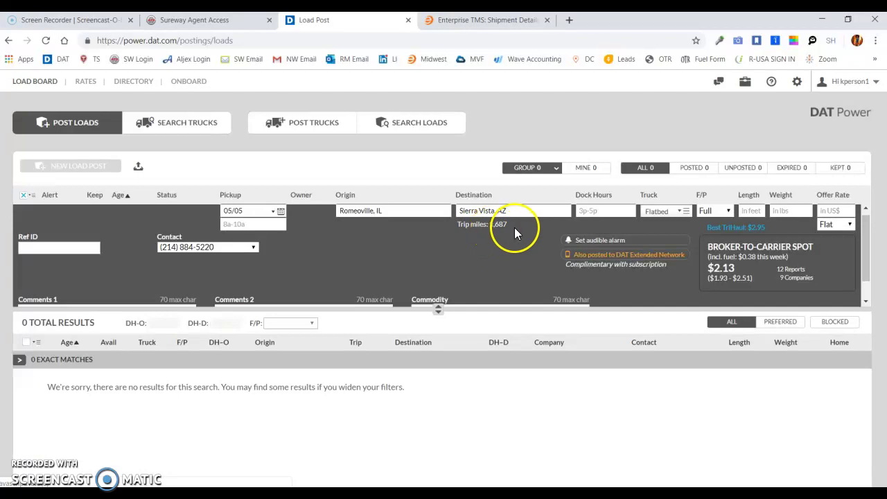
Switch to the Enterprise TMS shipment details and review the origin, stopoff deliveries, destination and equipment.
click(501, 20)
mouse_move(170, 176)
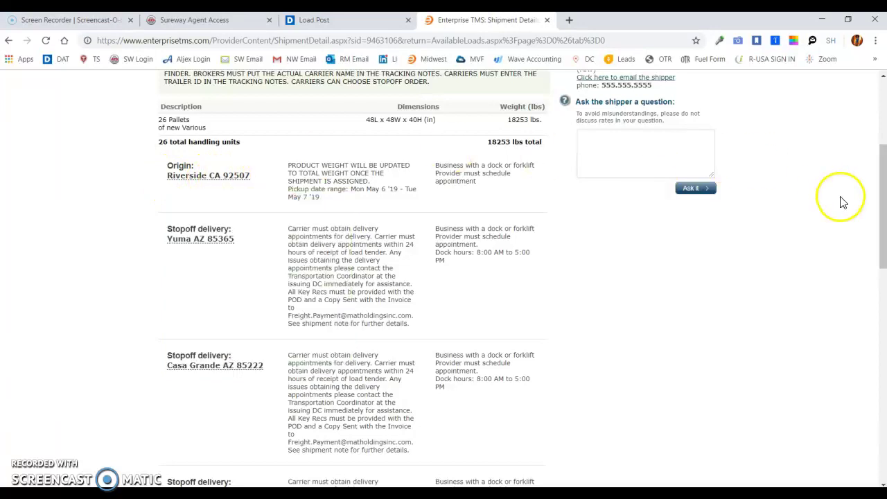
click(881, 187)
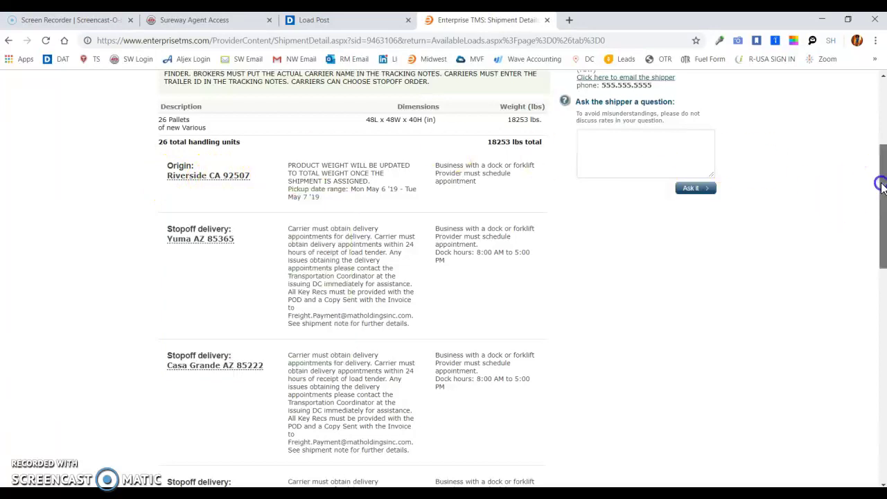
drag(882, 187, 882, 360)
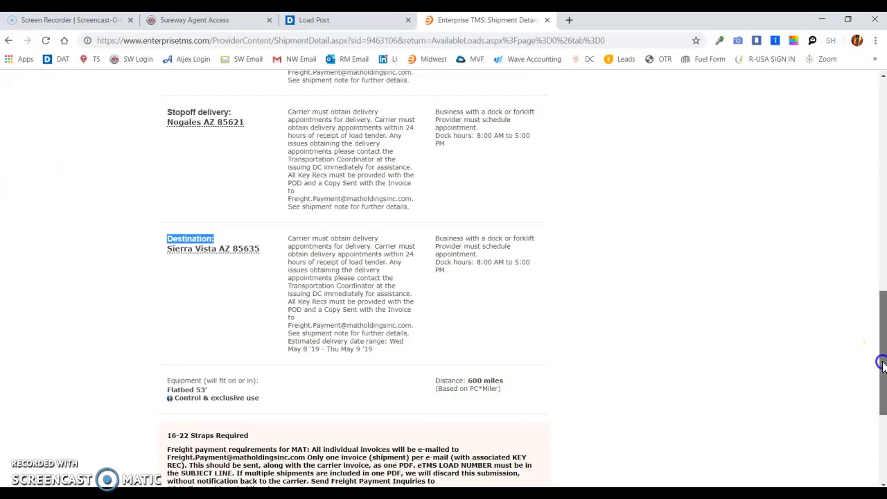
drag(881, 364, 881, 185)
scroll(282, 156, up, 1)
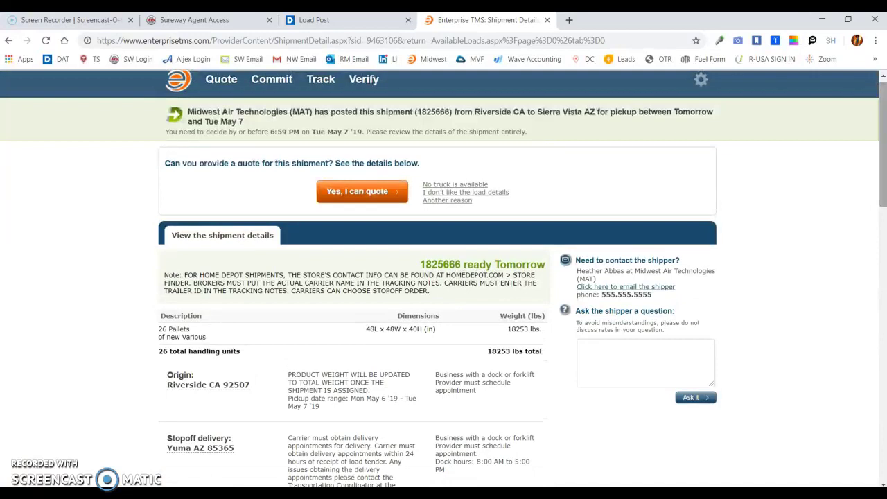
Return to the DAT load post and change the origin to Riverside, CA.
click(326, 21)
click(389, 215)
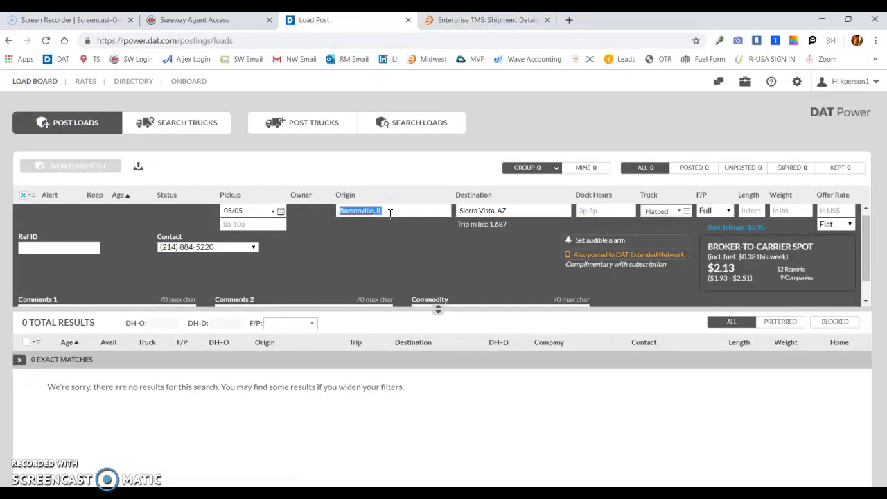
text(RIVERSIDE)
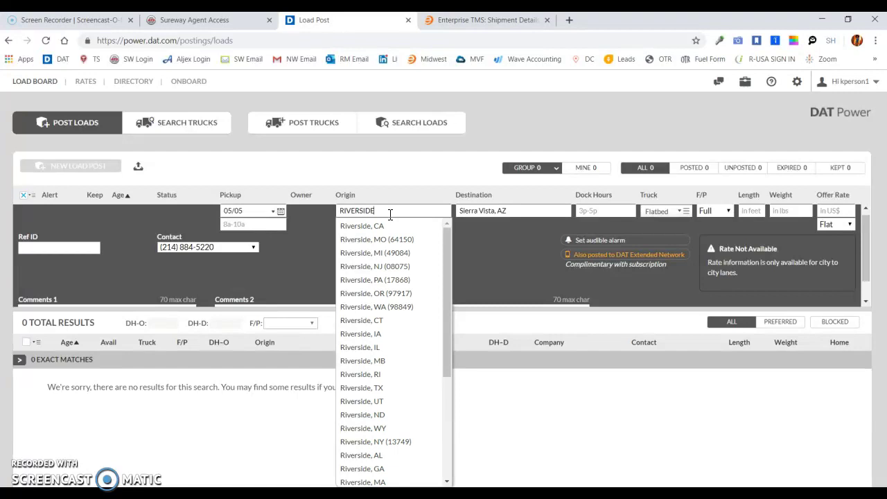
click(376, 227)
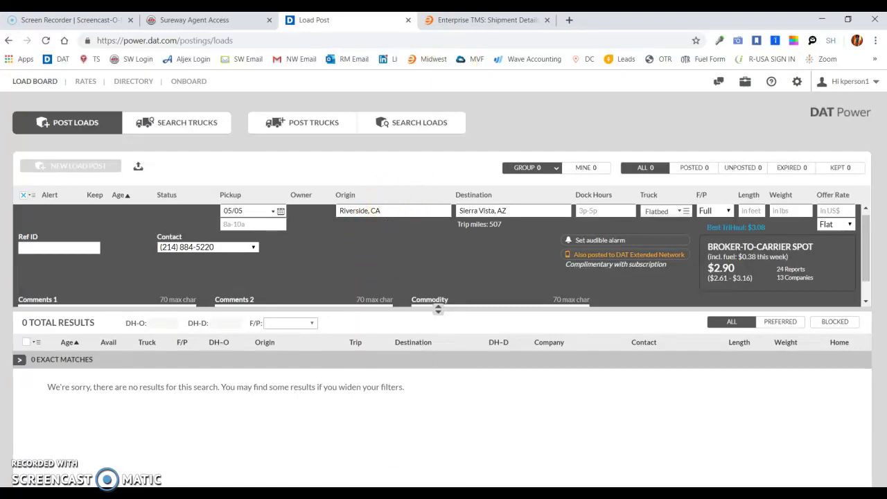
Compare the Enterprise TMS shipment details with the DAT load post and check the pricing rules in Notepad.
click(466, 25)
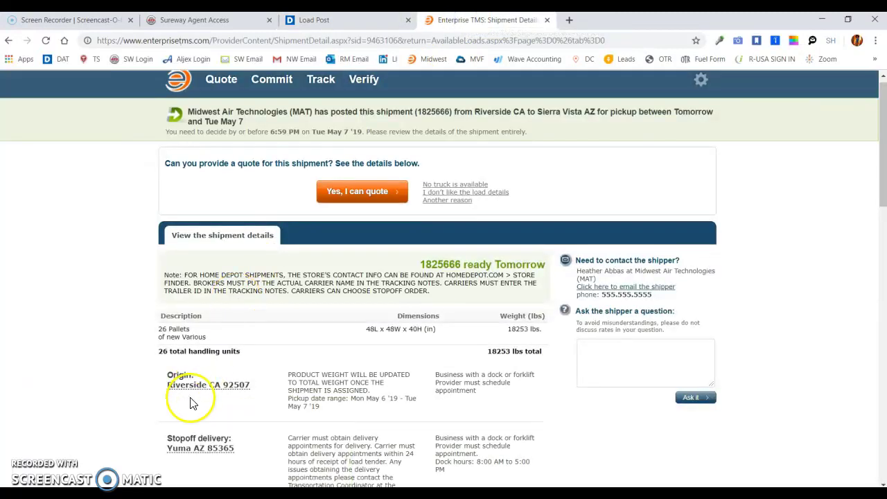
click(365, 33)
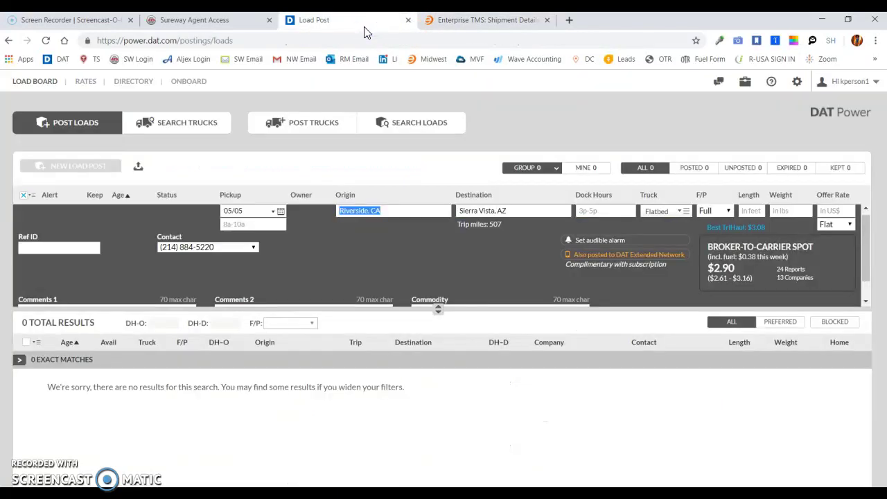
click(459, 22)
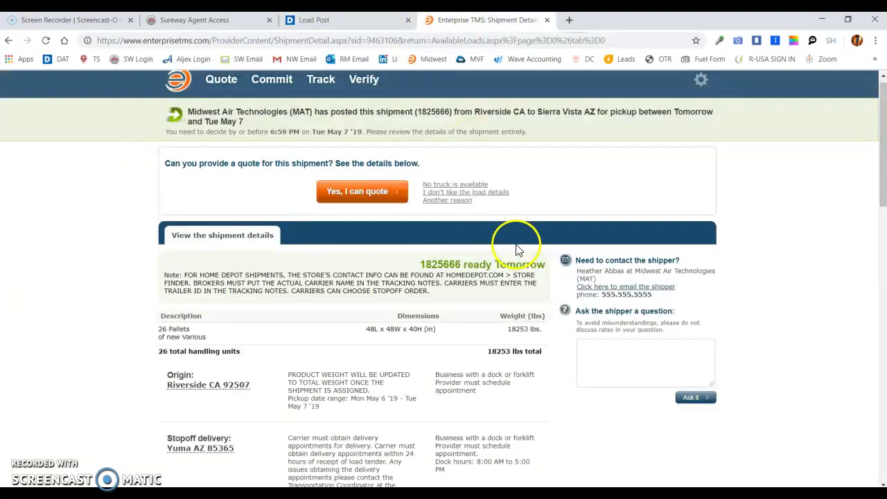
key(alt+Tab)
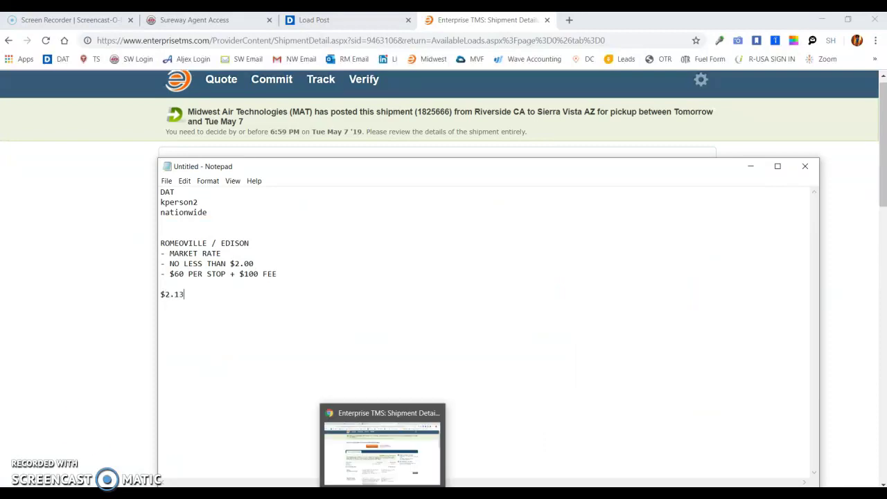
click(109, 351)
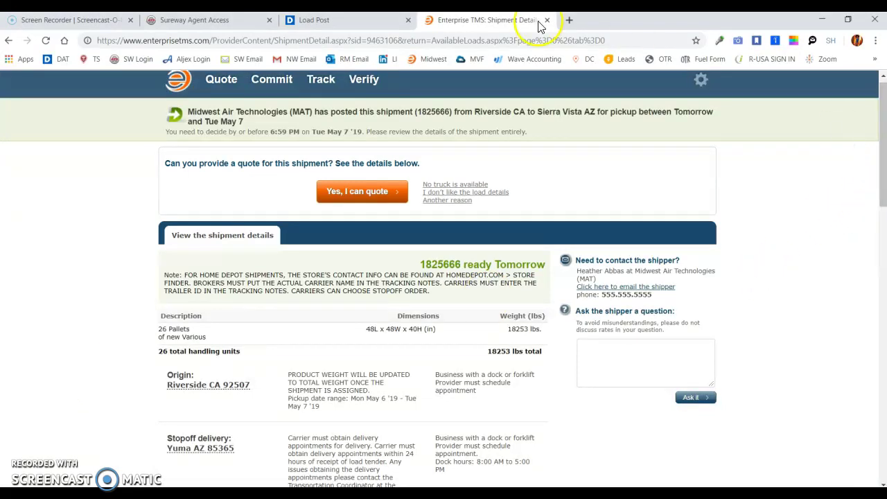
click(338, 21)
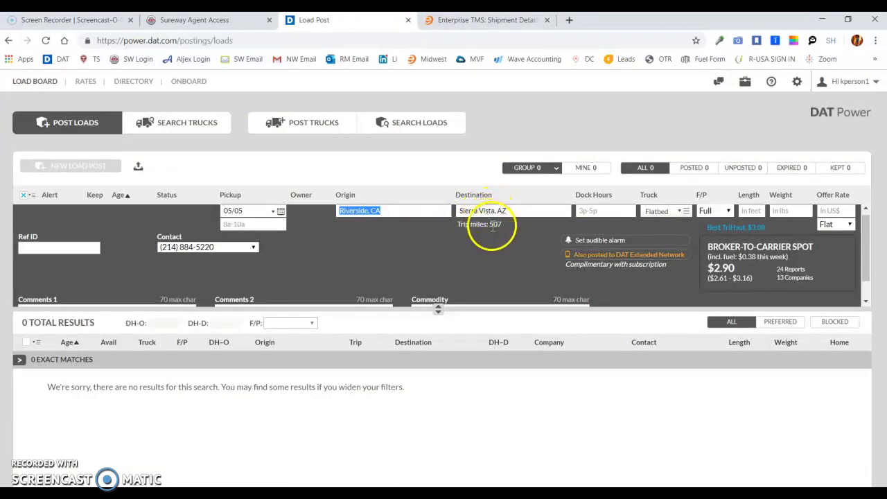
Find the shipment's distance in the Enterprise TMS details and highlight the mileage.
click(478, 20)
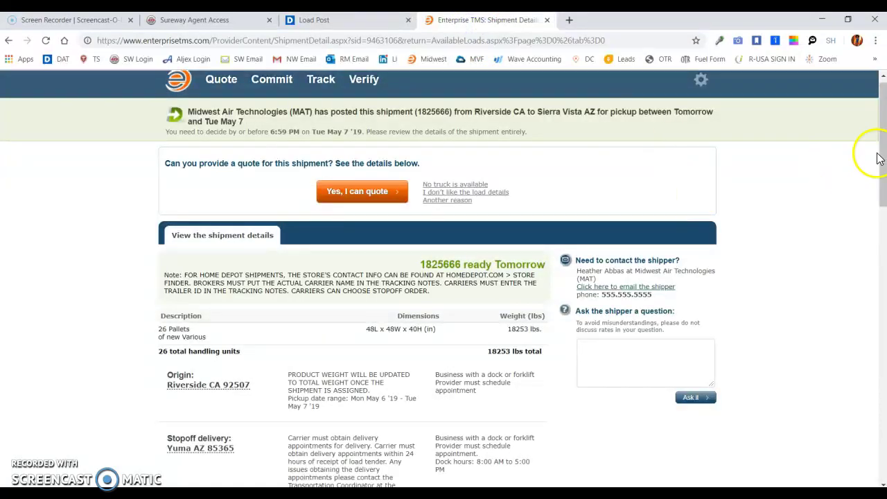
drag(880, 143, 880, 340)
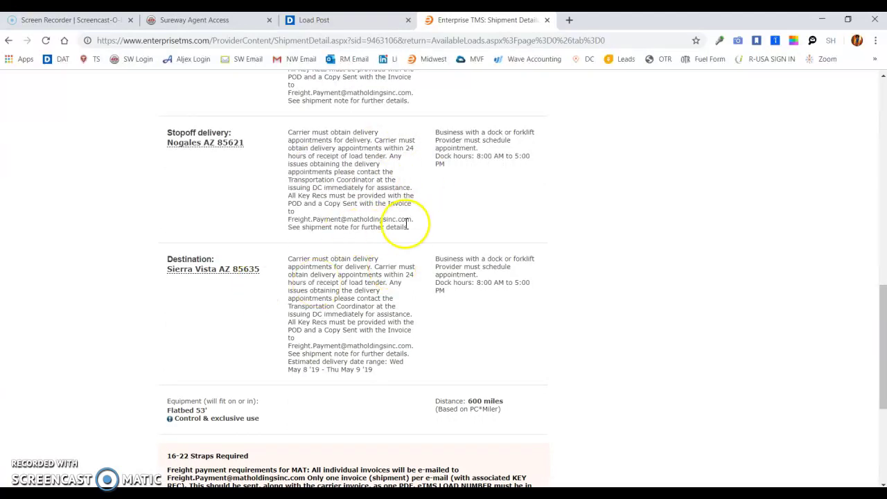
click(883, 350)
mouse_move(884, 349)
mouse_down()
mouse_move(881, 185)
mouse_move(877, 362)
mouse_up()
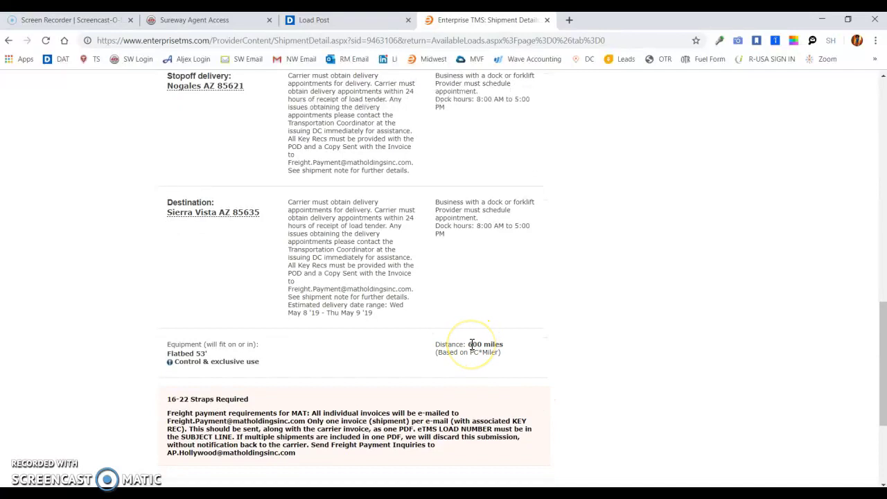
mouse_move(471, 345)
mouse_down()
mouse_move(499, 344)
mouse_move(472, 341)
mouse_up()
right_click(472, 343)
click(507, 347)
Return to the DAT load post and set the origin to Romeoville, IL.
click(348, 21)
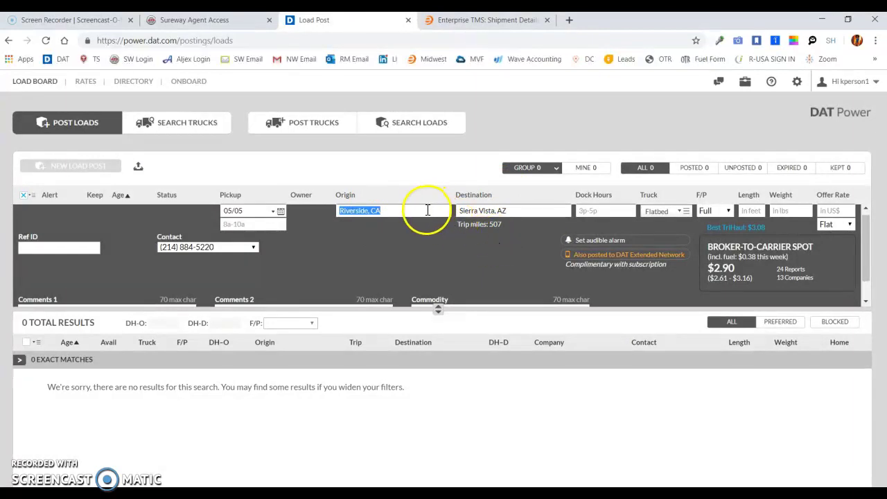
click(394, 211)
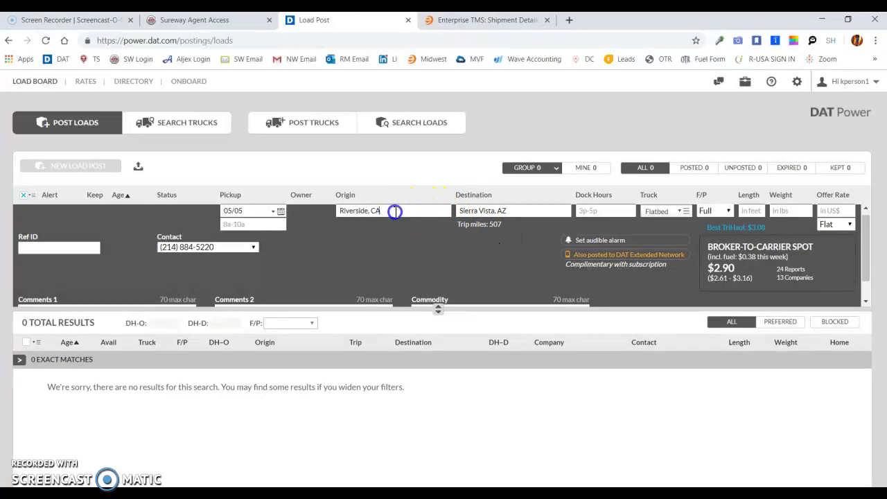
double_click(394, 212)
triple_click(395, 211)
text(ROME)
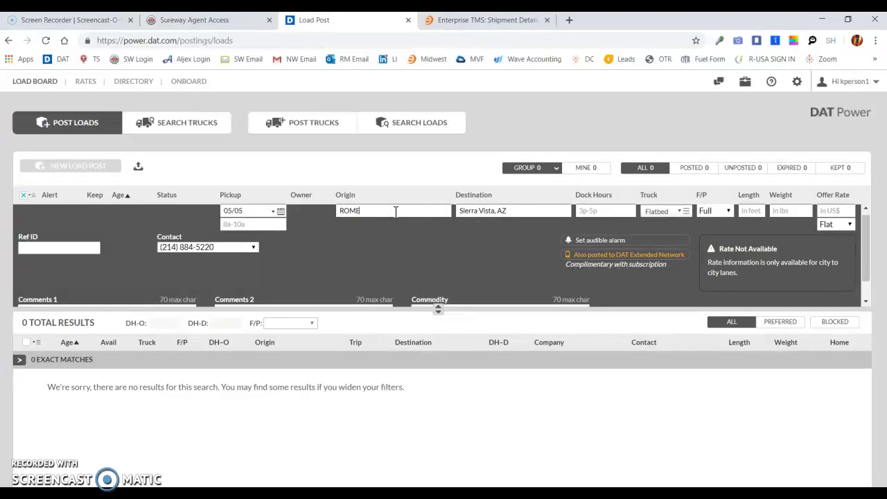
text(ROVIL)
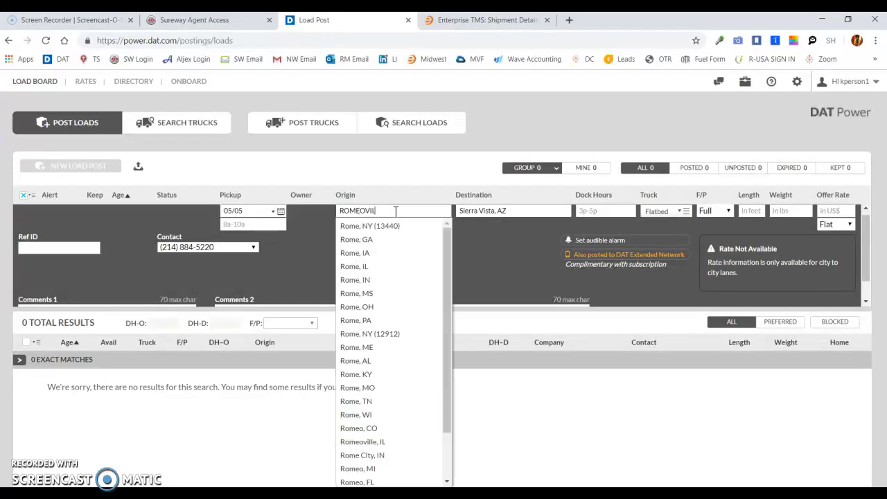
text(LE)
click(369, 230)
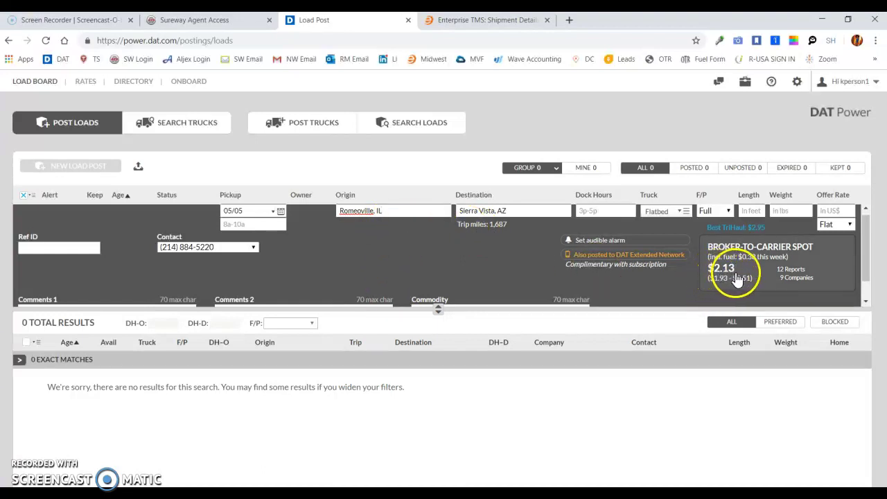
Check the shipment distance and Notepad pricing rules, then place the notes beside the DAT broker-to-carrier spot rate for comparison.
click(478, 20)
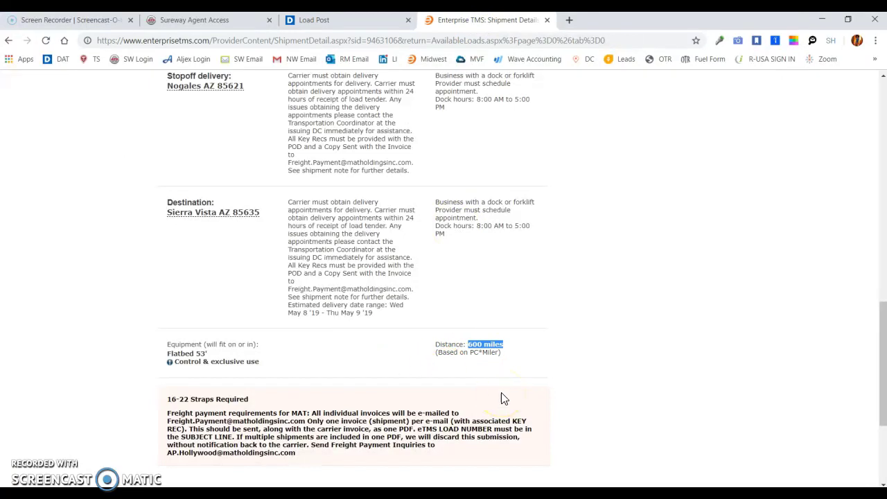
click(418, 485)
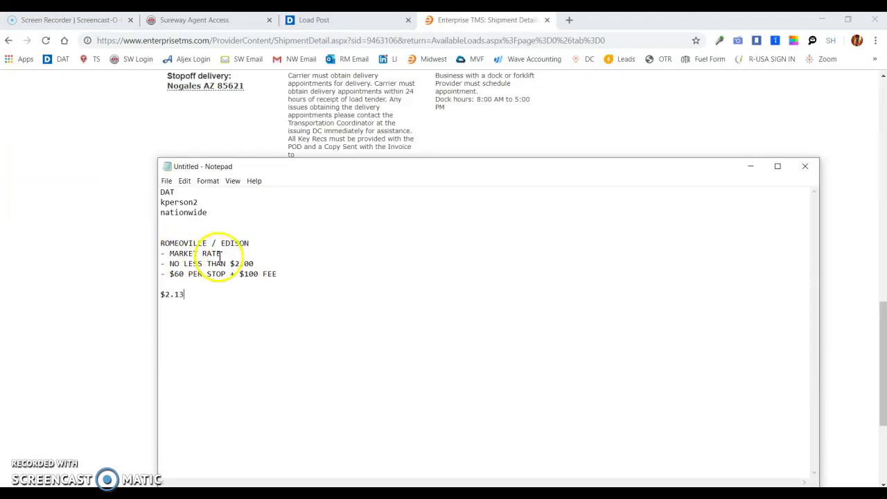
click(345, 21)
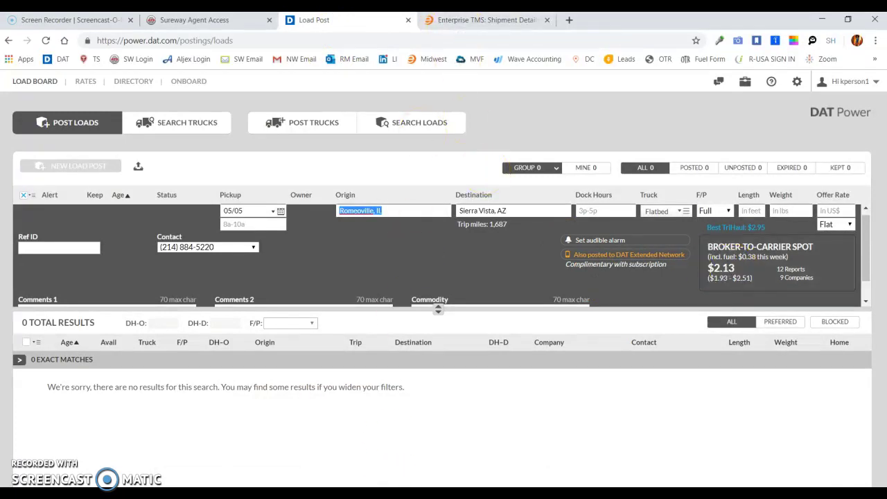
key(alt+Tab)
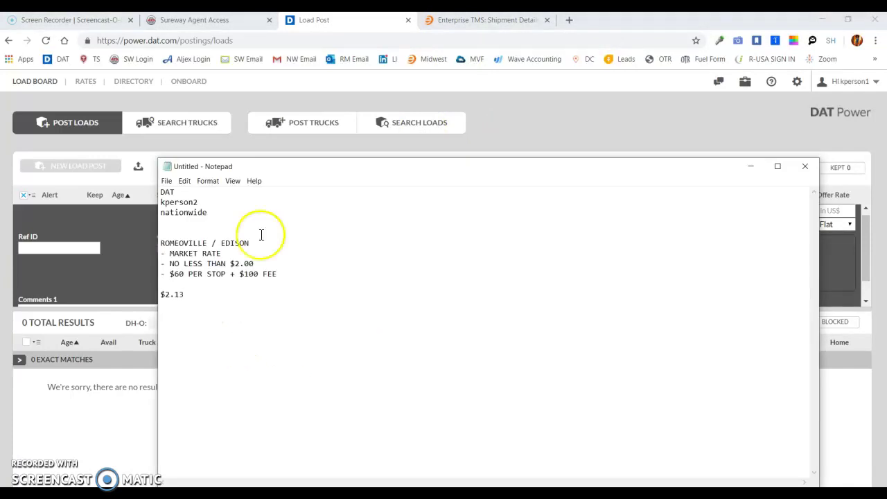
drag(321, 166, 182, 113)
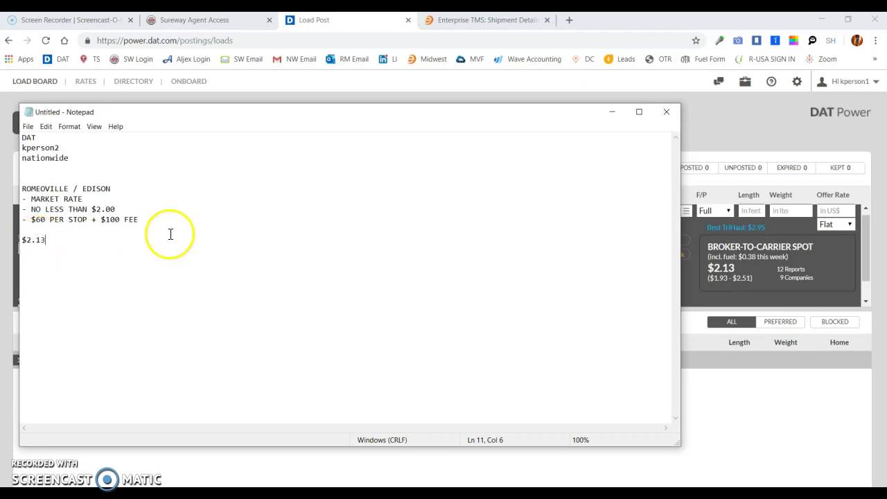
Place a smaller Notepad window beside the shipment details in Enterprise TMS and extend the rate line to "$2.13 * 600 =".
click(489, 26)
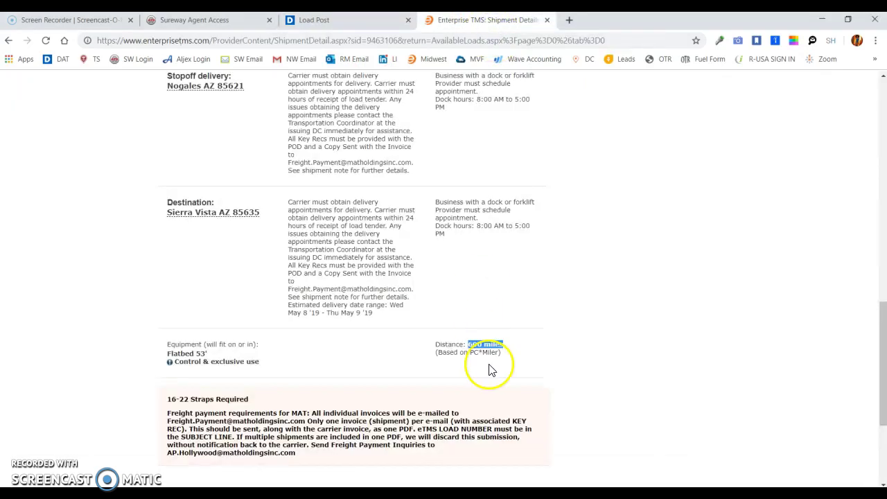
key(alt+Tab)
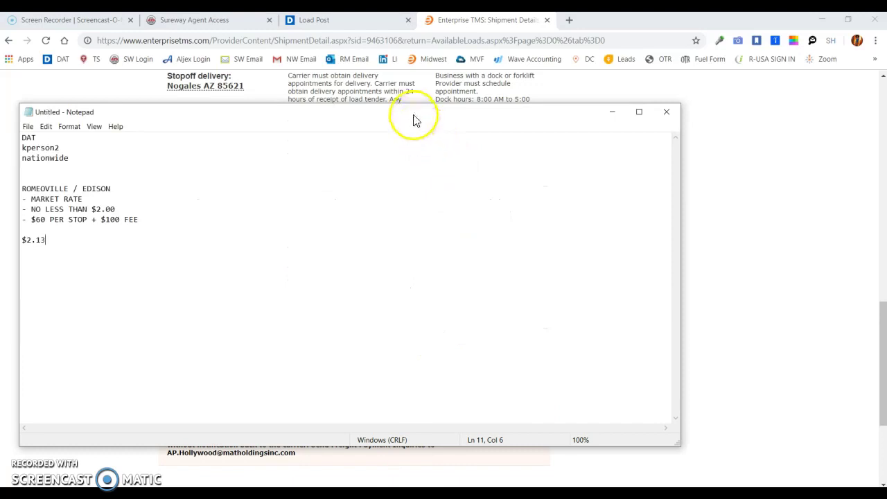
drag(412, 111, 461, 69)
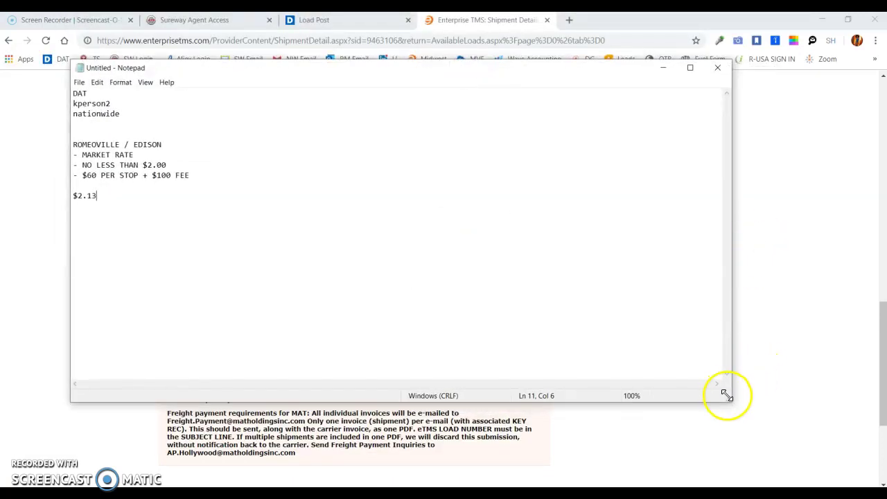
drag(726, 395, 464, 374)
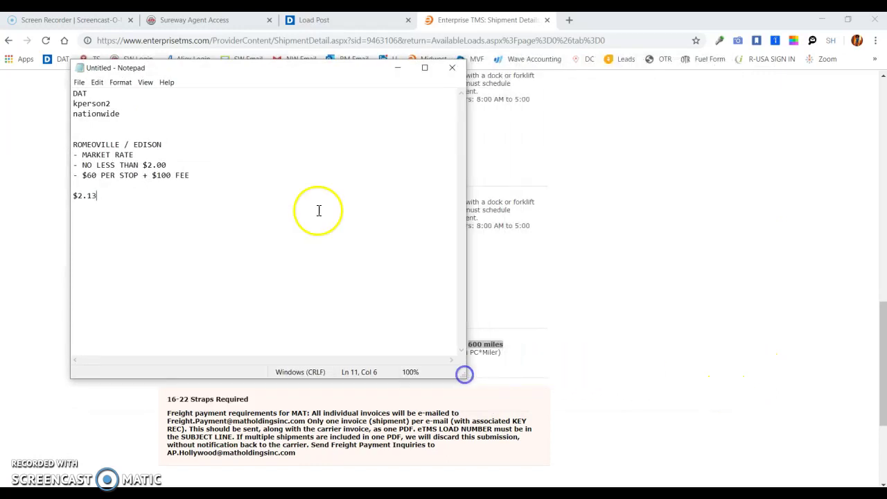
drag(294, 71, 507, 122)
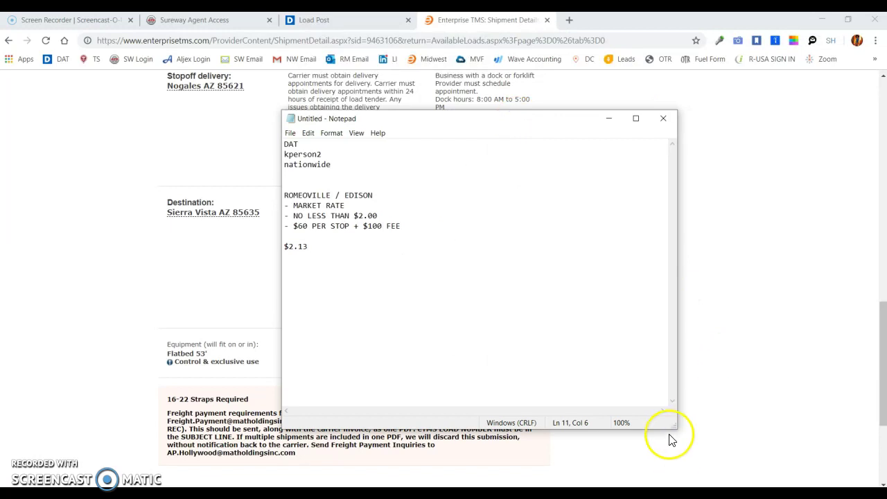
drag(673, 425, 570, 367)
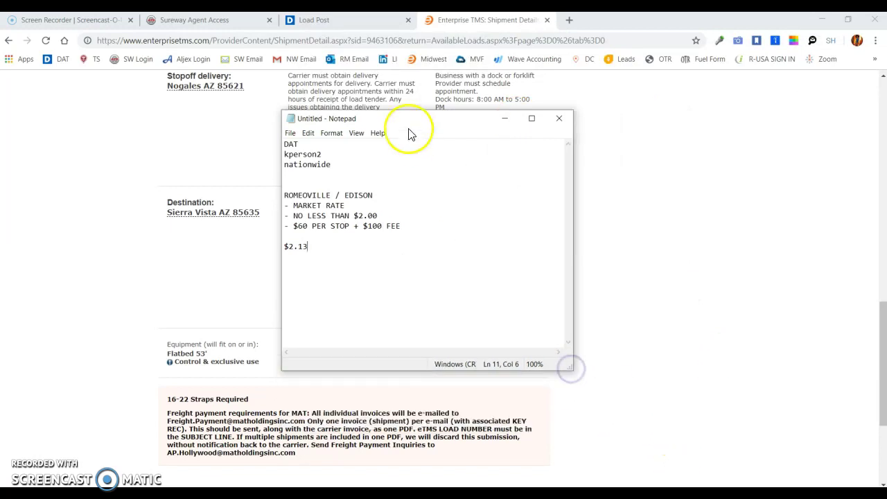
drag(406, 120, 658, 72)
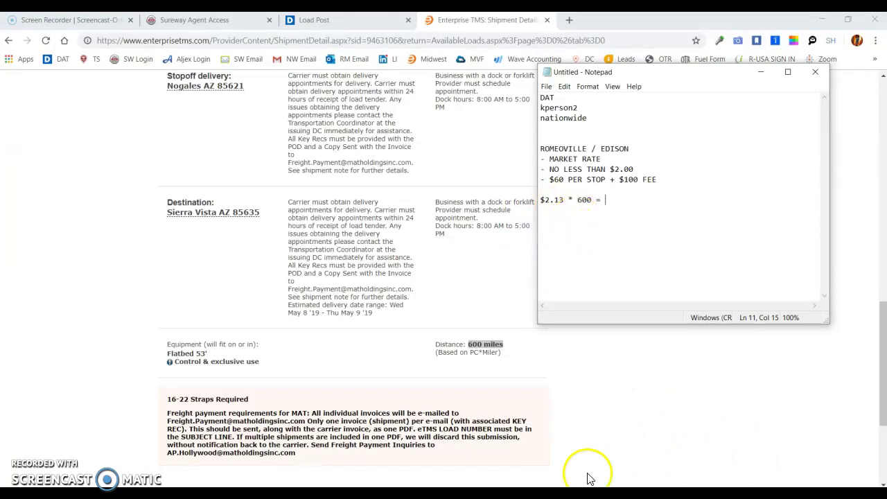
Open Calculator, shrink its window and place it beside the Notepad notes over the shipment details.
key(super)
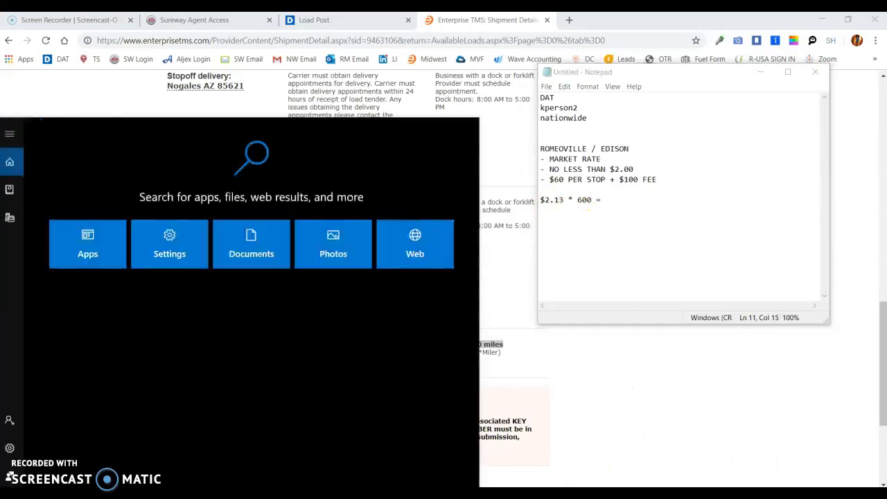
text(CALCULTOR)
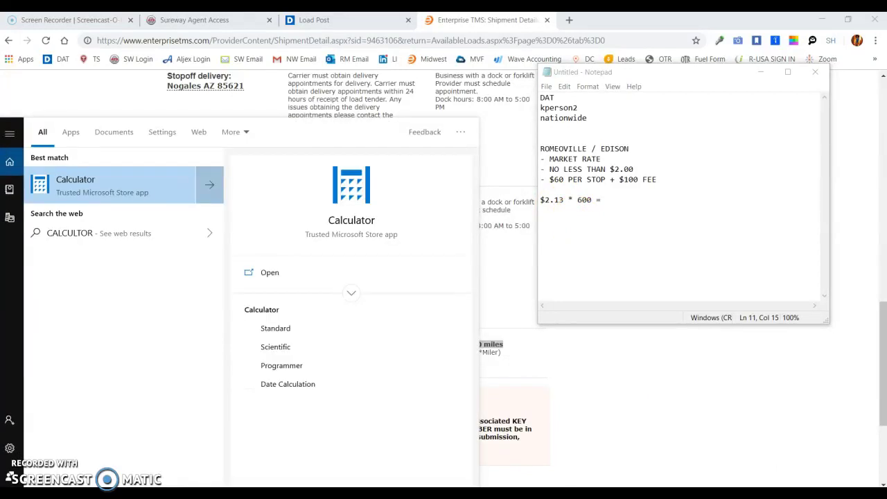
click(101, 195)
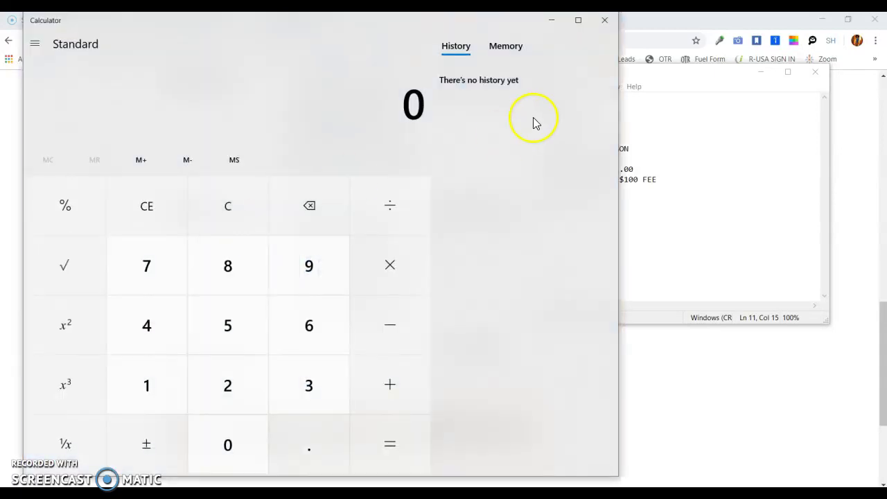
drag(616, 18, 166, 221)
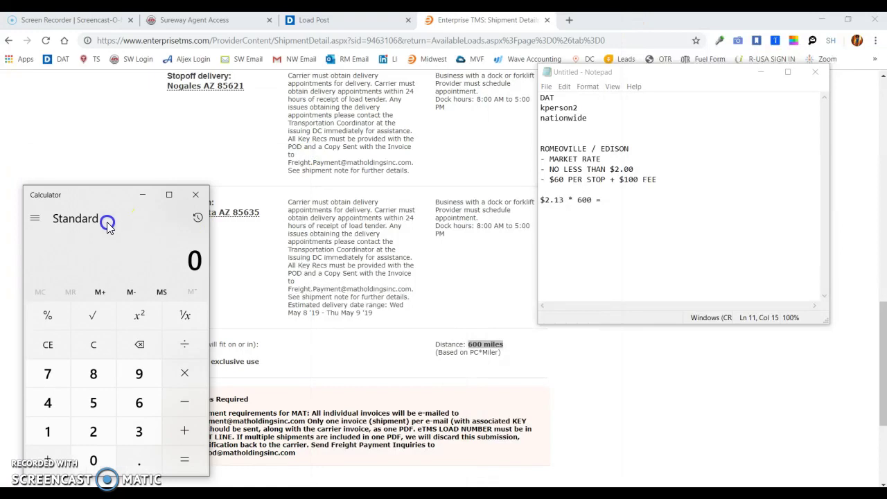
drag(95, 199, 291, 88)
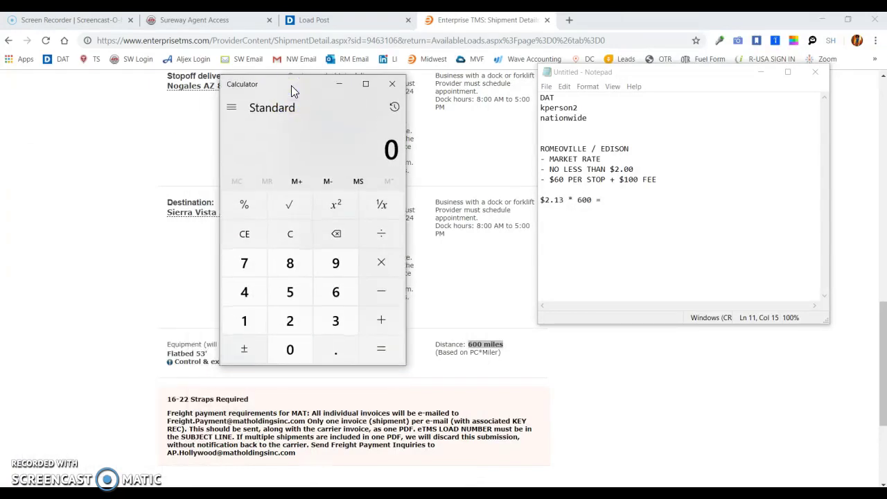
Multiply 2.13 by 600 in Calculator and complete the Notepad rate line with $1278.
text(2.13)
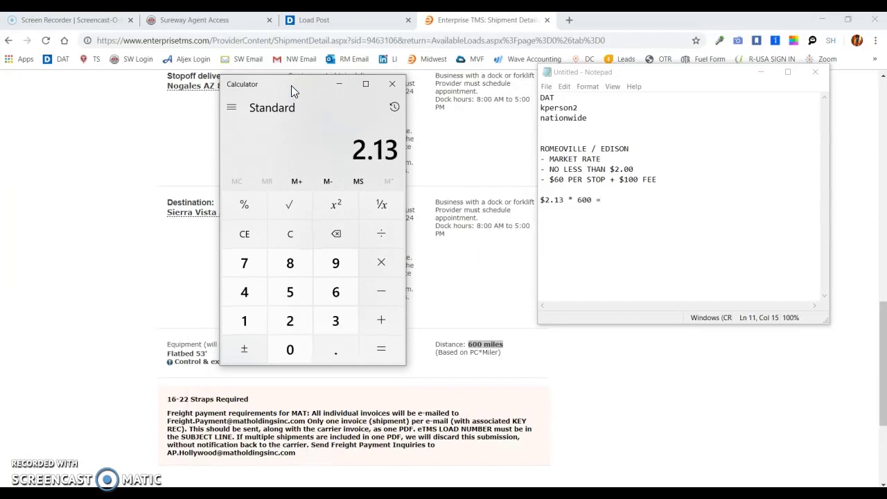
text(*600)
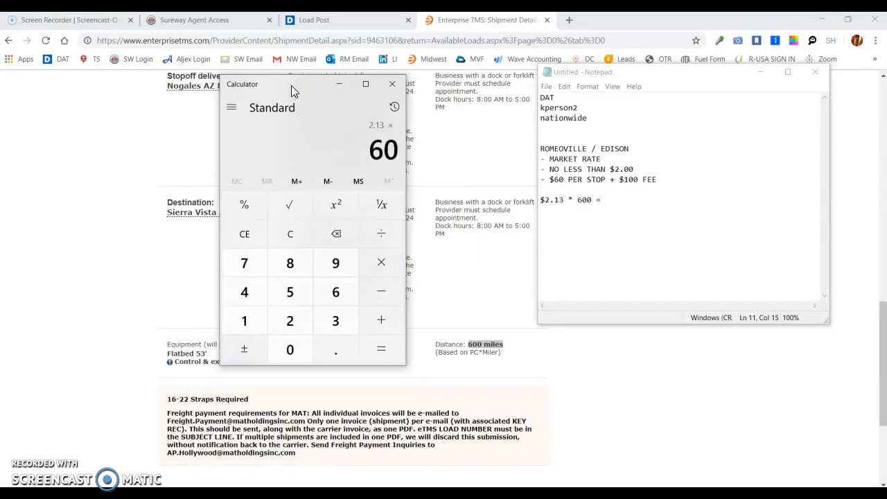
key(Return)
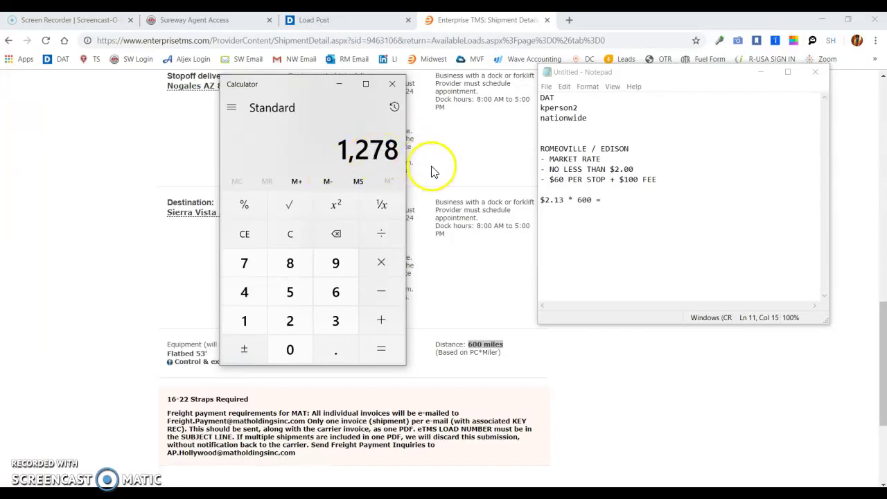
click(623, 200)
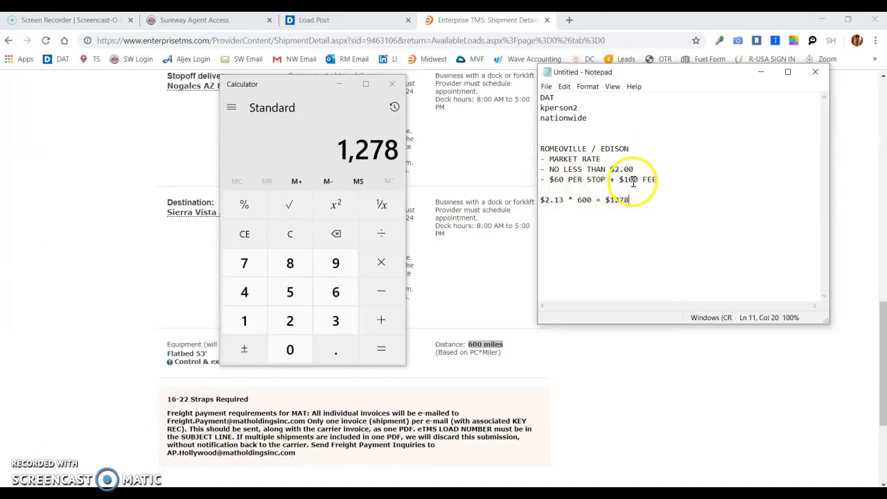
Review the shipment details from the Riverside CA origin through each stopoff to the destination to count the stops.
click(492, 275)
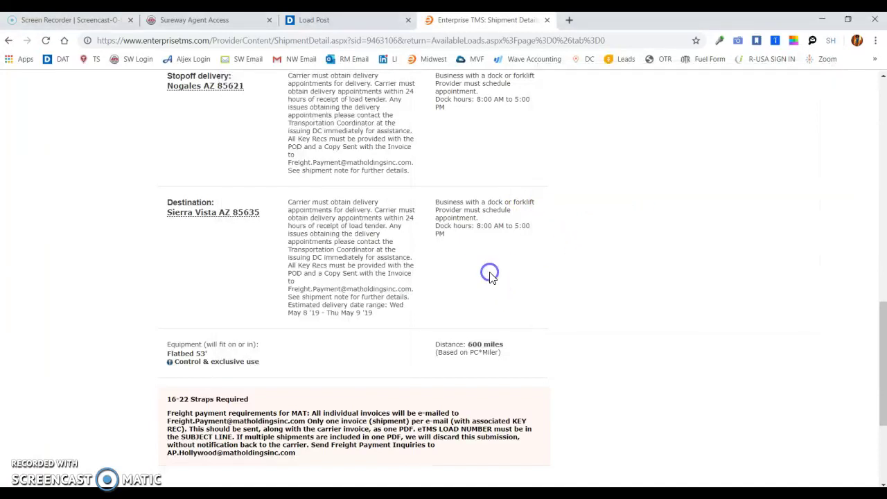
drag(875, 323, 876, 169)
mouse_move(161, 175)
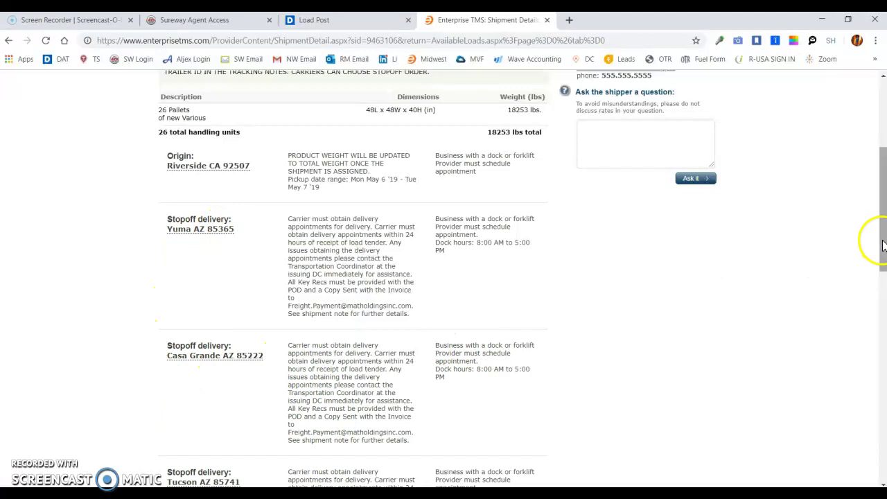
scroll(881, 291, down, 1)
scroll(881, 291, down, 4)
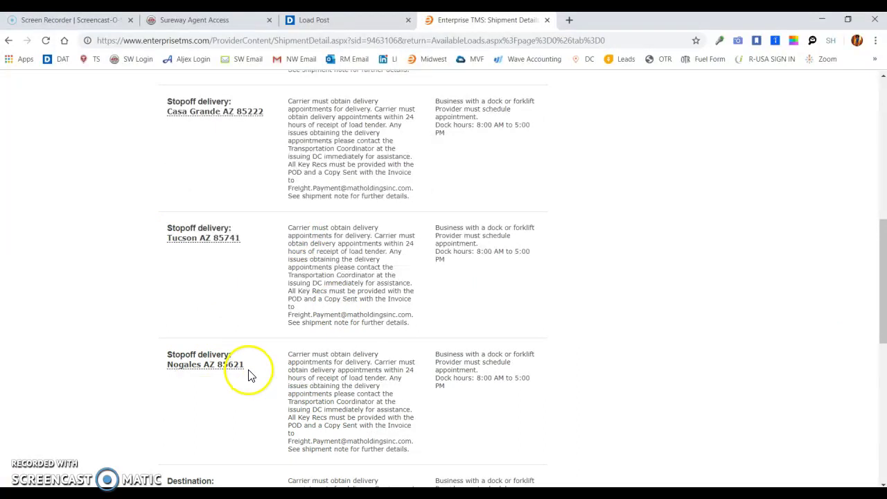
click(882, 257)
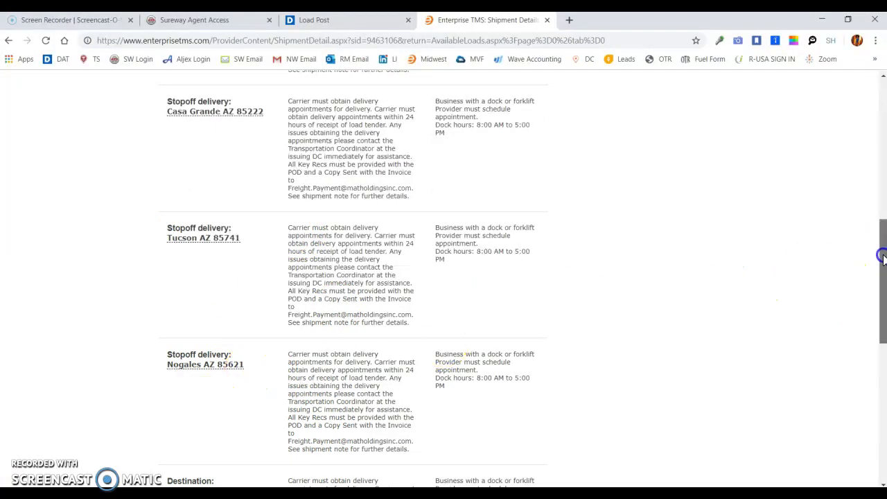
drag(882, 258, 882, 311)
mouse_move(192, 320)
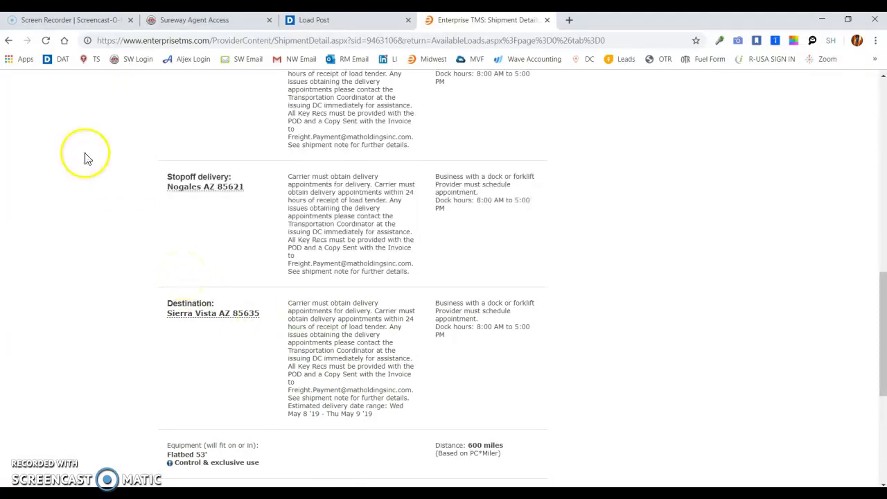
Check the stopoff counts in the available shipments list, then reopen the Riverside to Sierra Vista shipment and review its stops.
click(9, 42)
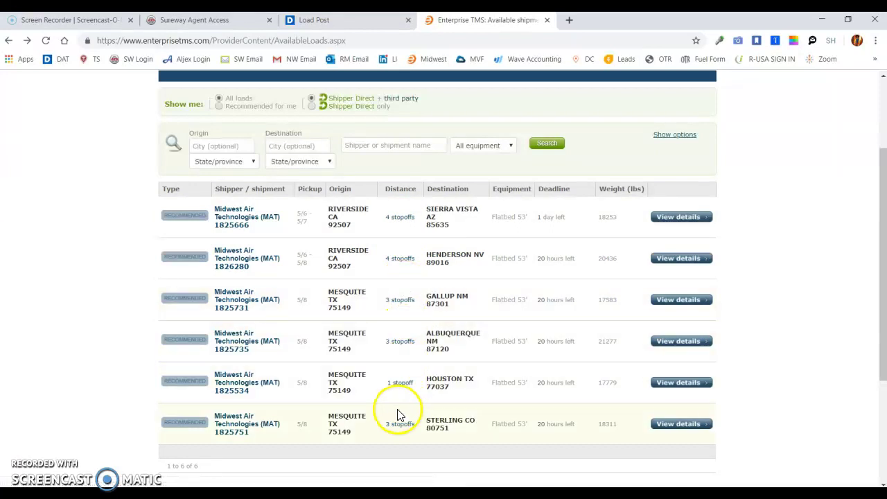
click(400, 218)
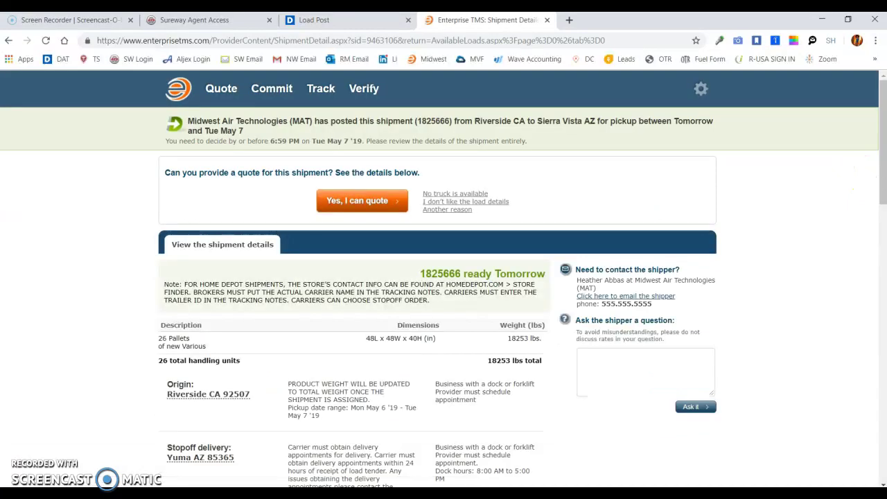
drag(884, 123, 883, 221)
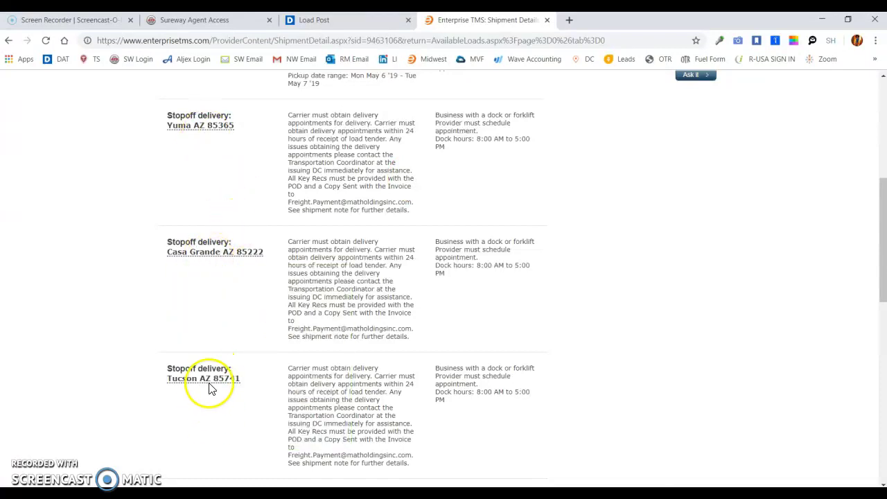
drag(882, 207, 882, 280)
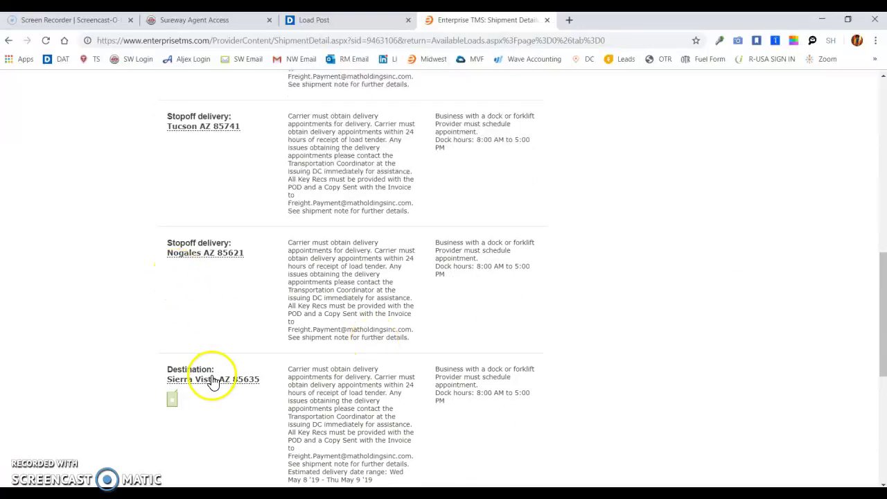
mouse_move(213, 388)
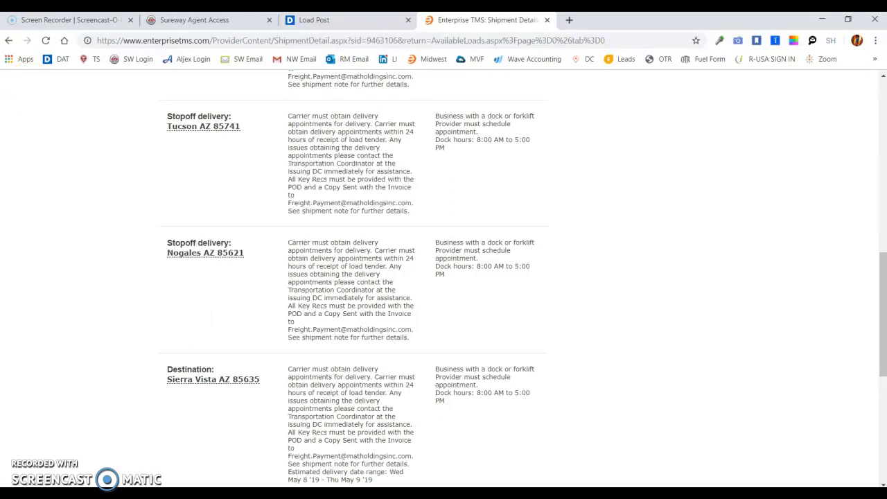
Compare the stopoff counts of the other available shipments and reopen the Riverside to Sierra Vista shipment details.
click(10, 43)
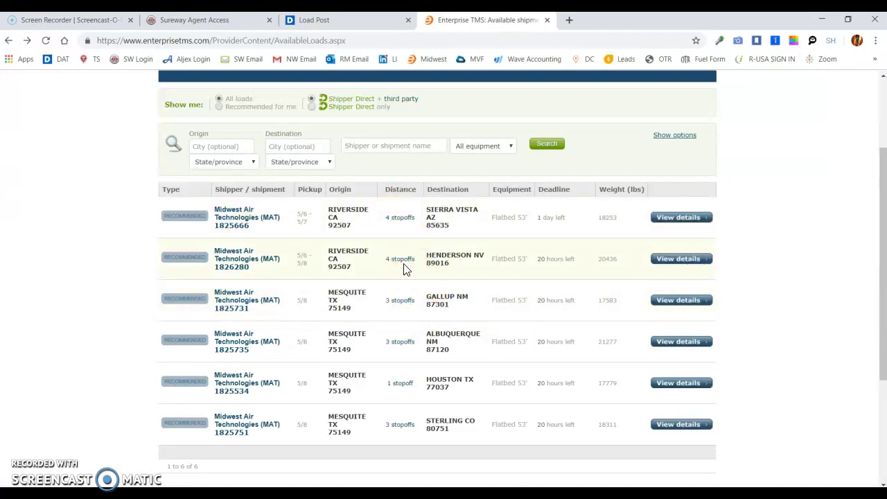
click(388, 259)
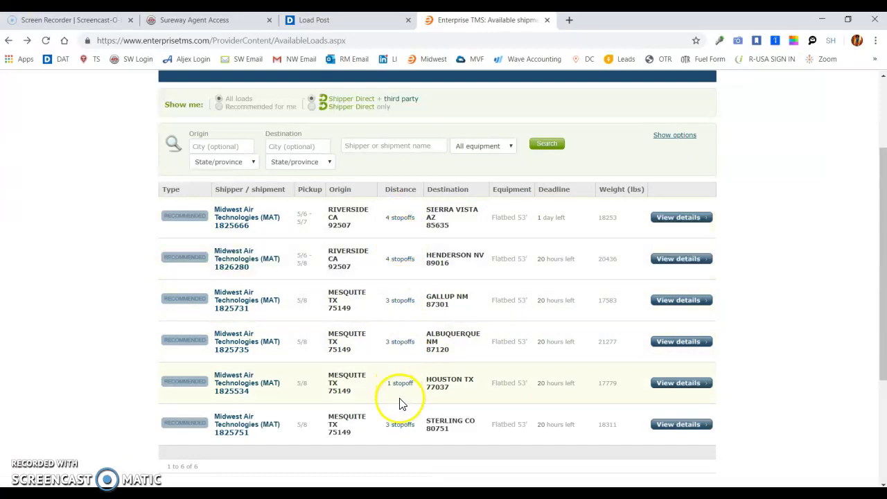
click(400, 227)
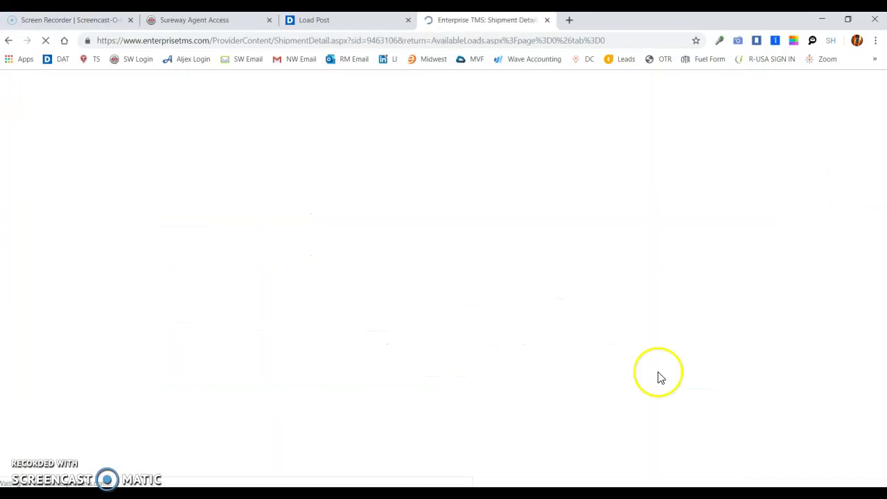
Bring the Notepad pricing rules and Calculator forward, then calculate the stop charges as 60 times 5 plus the 100 fee.
mouse_move(391, 492)
click(391, 450)
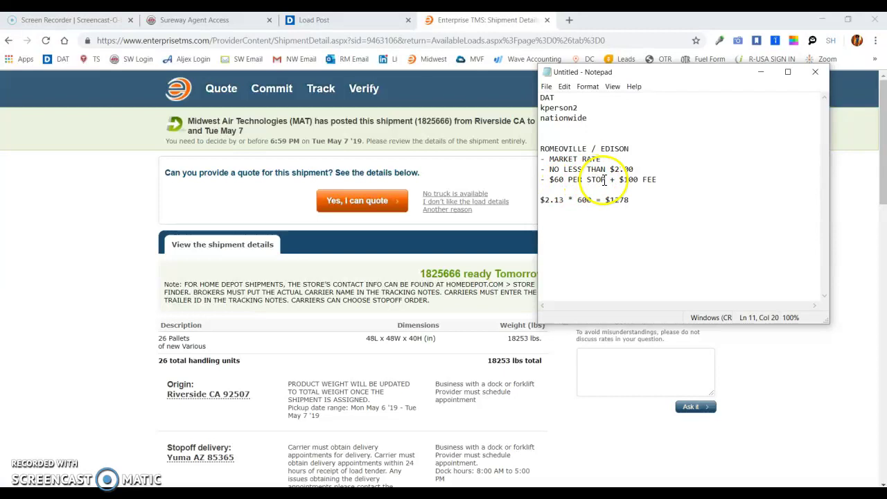
key(alt+Tab)
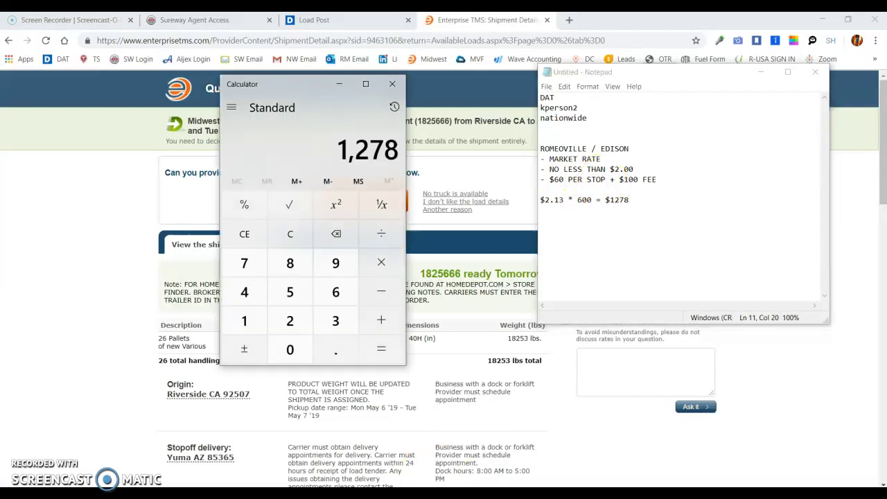
key(Escape)
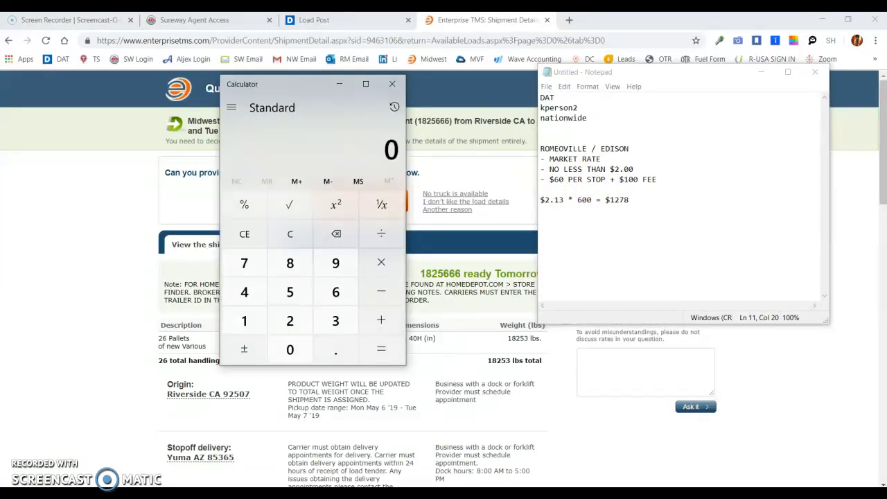
text(60)
key(asterisk)
text(5)
key(Return)
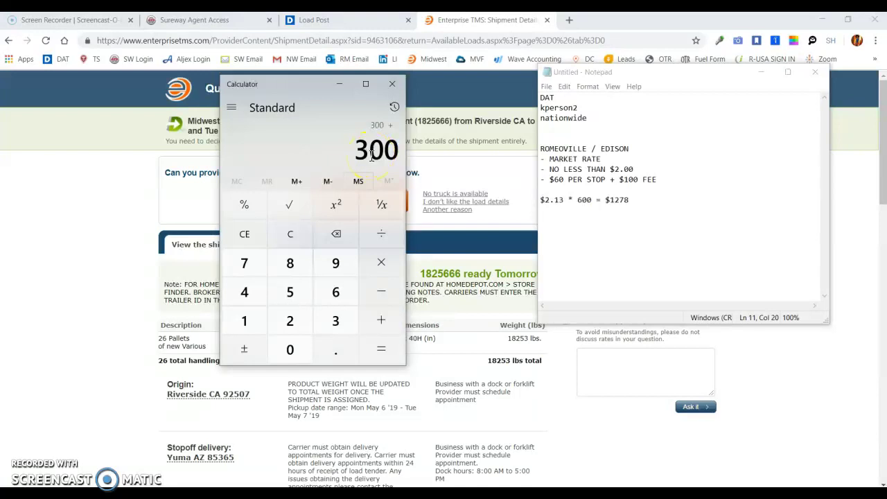
text(100)
key(Return)
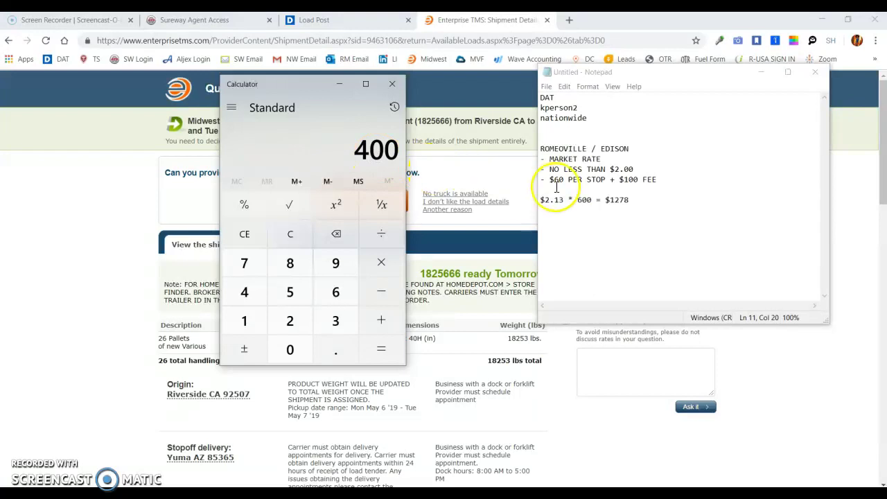
Add the 1278 mileage total from the Notepad notes to the 400 stop charges and fee in Calculator.
click(635, 200)
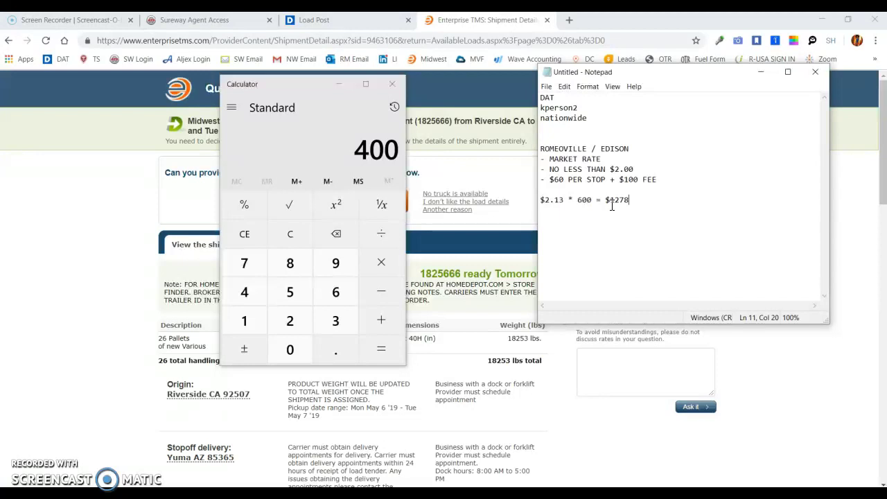
drag(613, 200, 633, 201)
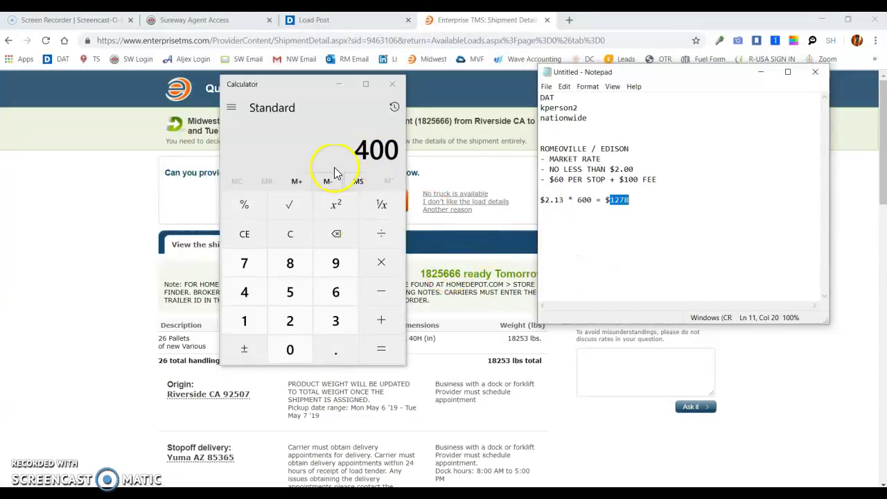
click(301, 140)
key(Escape)
text(1278 + 400)
key(Return)
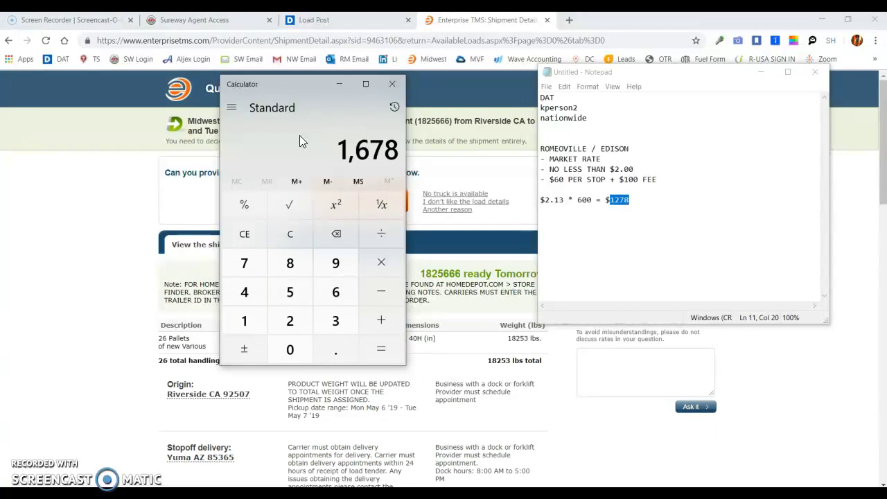
Return to the Riverside to Sierra Vista shipment, agree to quote it, and enter 1678.00 USD as the all-in total.
click(457, 174)
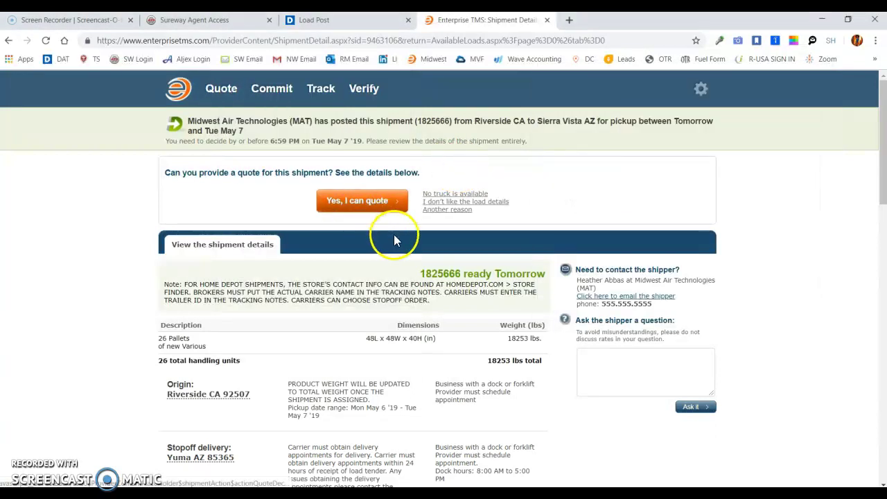
key(alt+Tab)
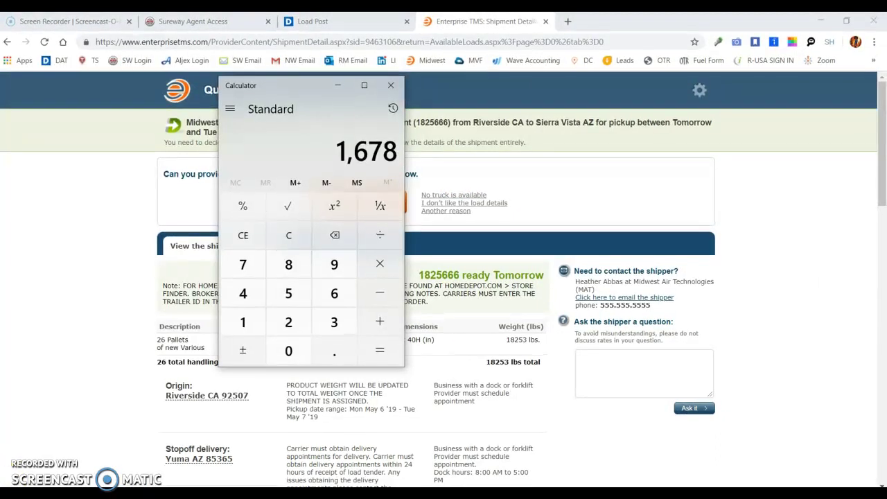
click(632, 188)
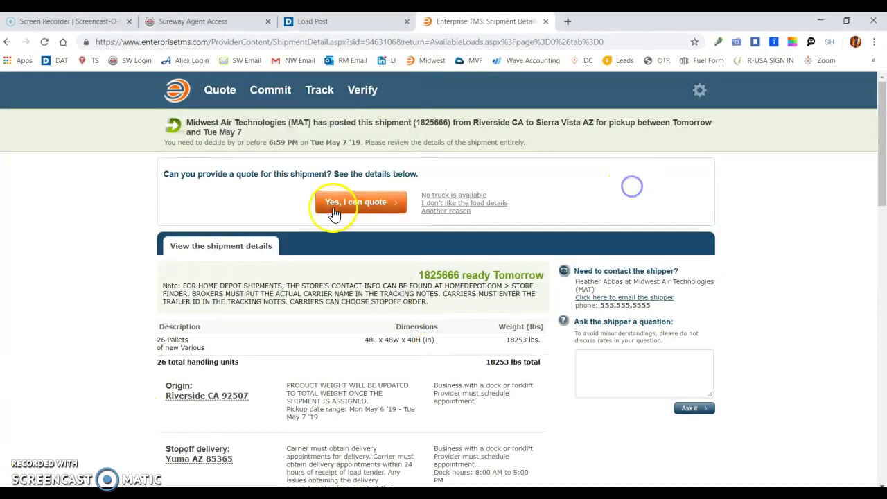
click(361, 203)
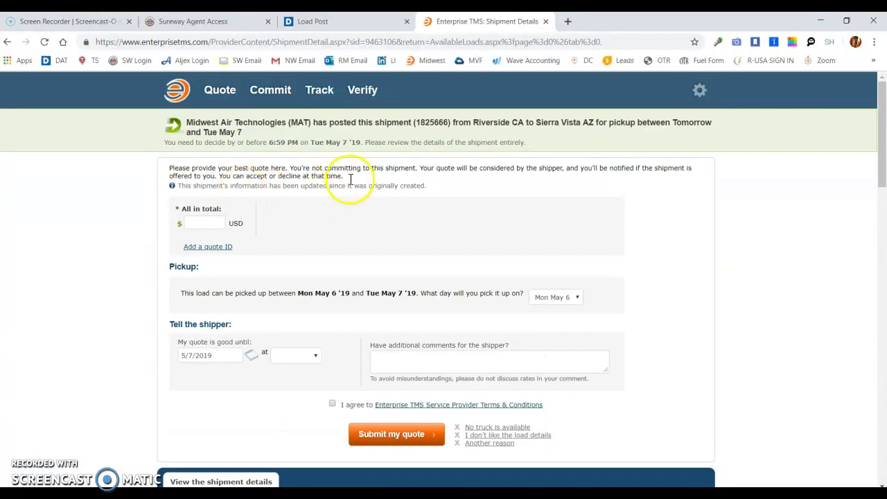
click(201, 222)
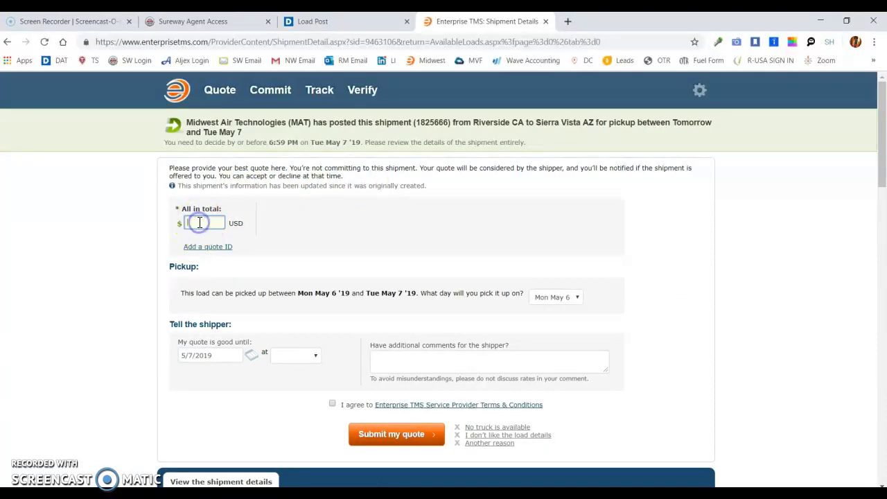
key(alt+Tab)
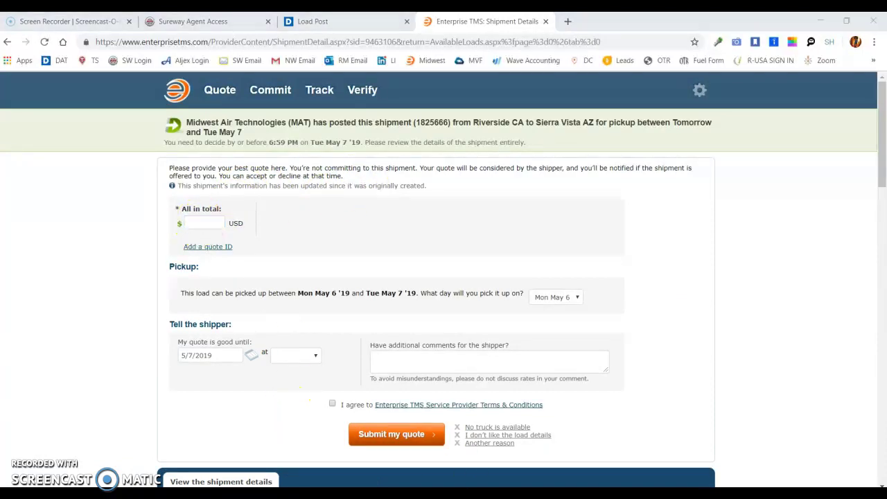
click(207, 223)
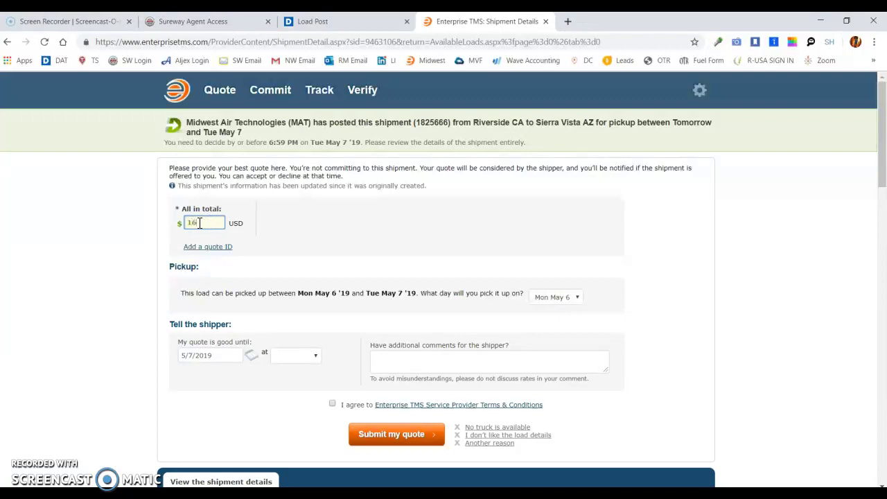
key(Tab)
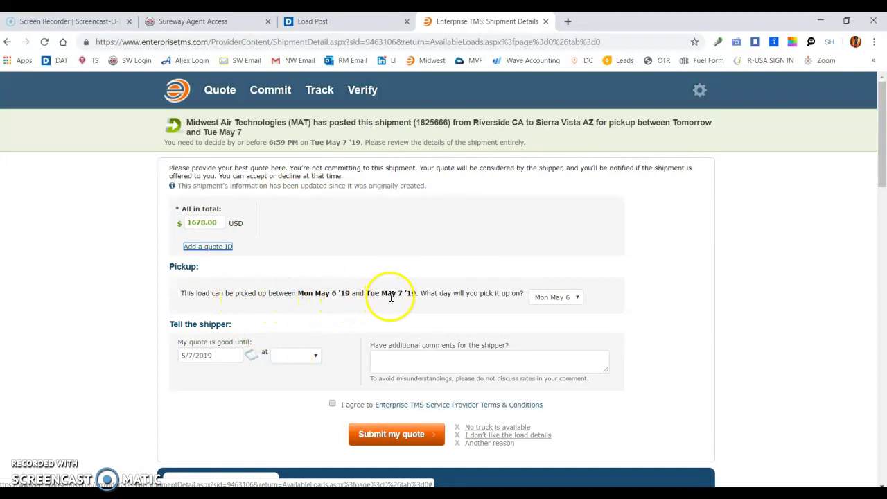
Set the pickup day for the load to Tue May 7.
click(564, 298)
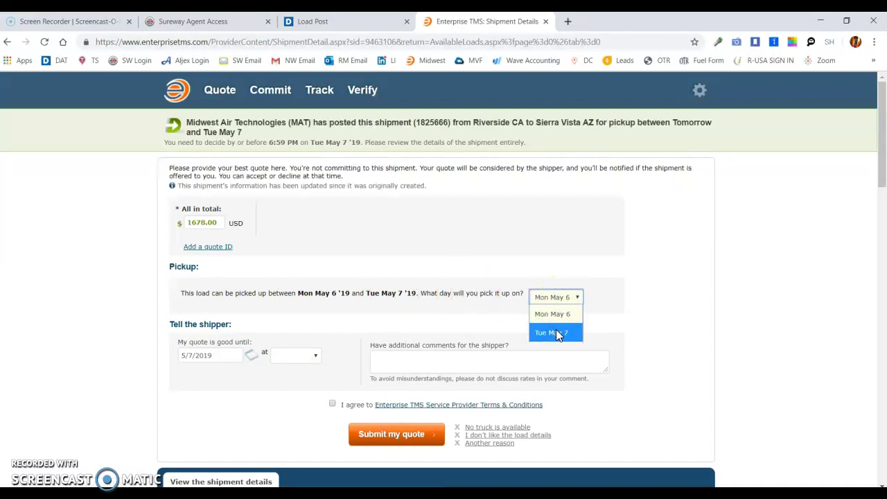
click(558, 333)
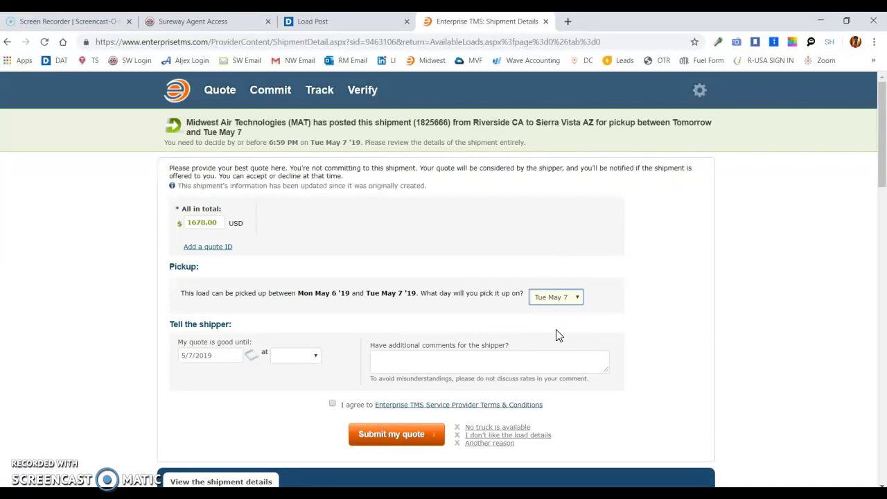
click(561, 297)
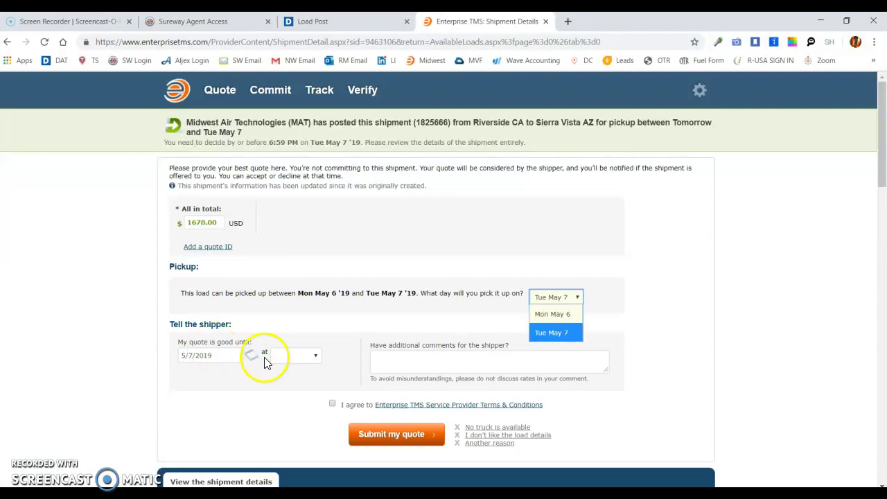
Set the quote's good-until date to 05/08/2019, leaving the time blank.
click(302, 358)
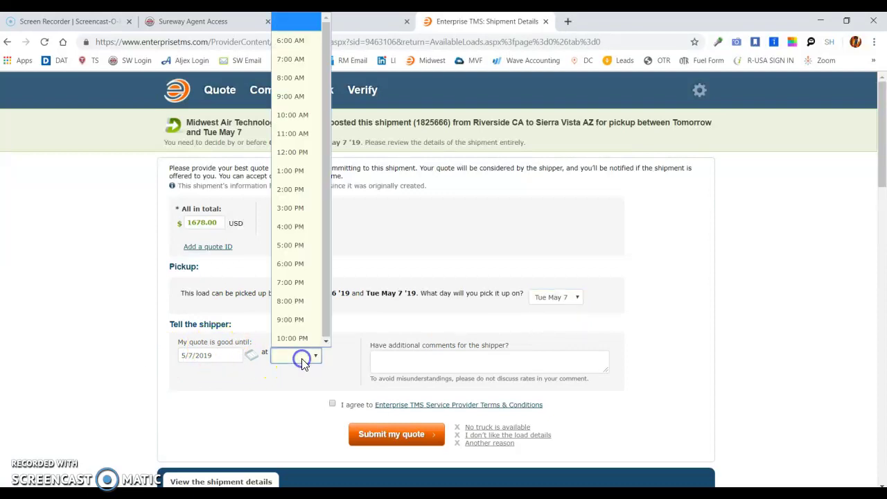
click(241, 378)
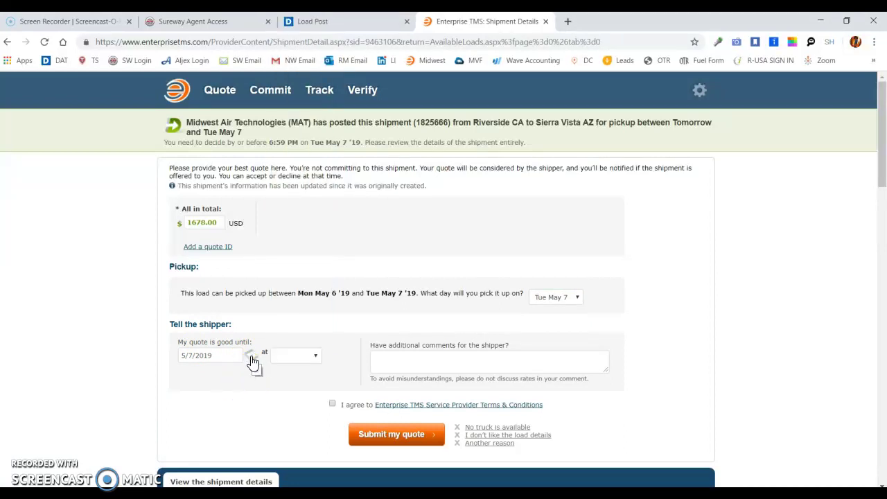
click(252, 359)
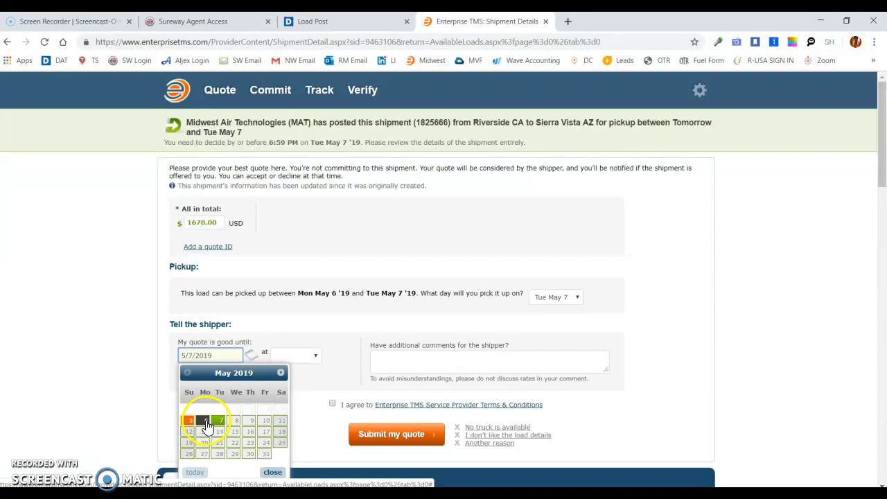
click(196, 380)
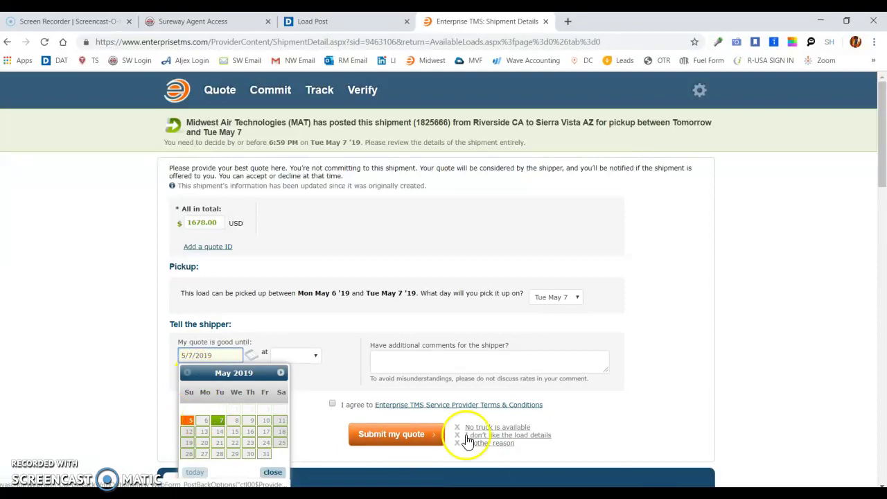
click(236, 421)
click(303, 355)
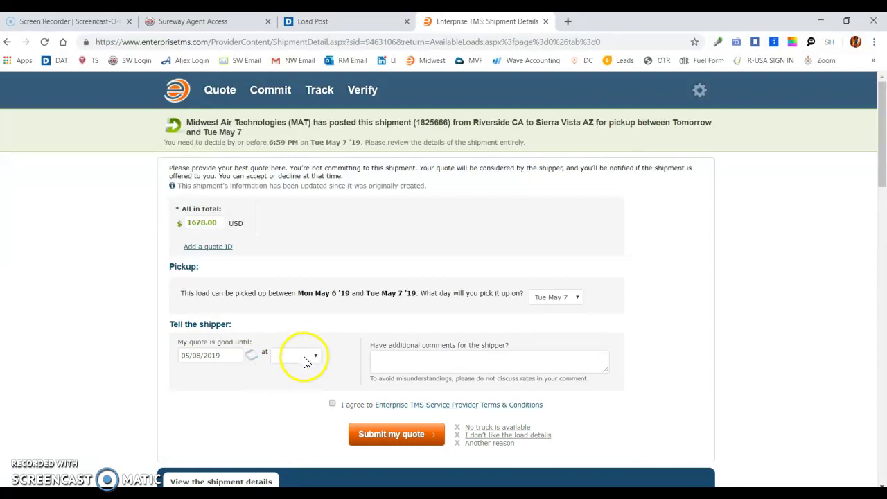
Check the available expiry times for the quote and accept the Enterprise TMS Service Provider Terms & Conditions.
click(329, 404)
click(302, 356)
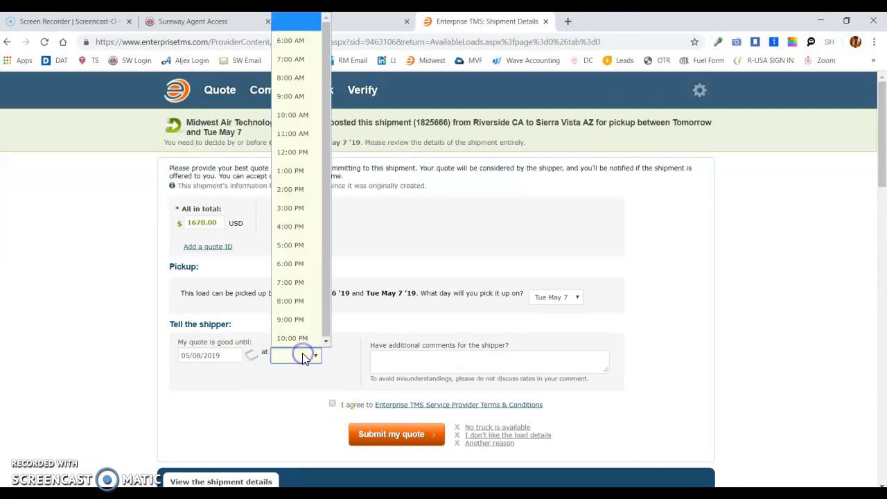
click(285, 405)
click(333, 405)
click(333, 404)
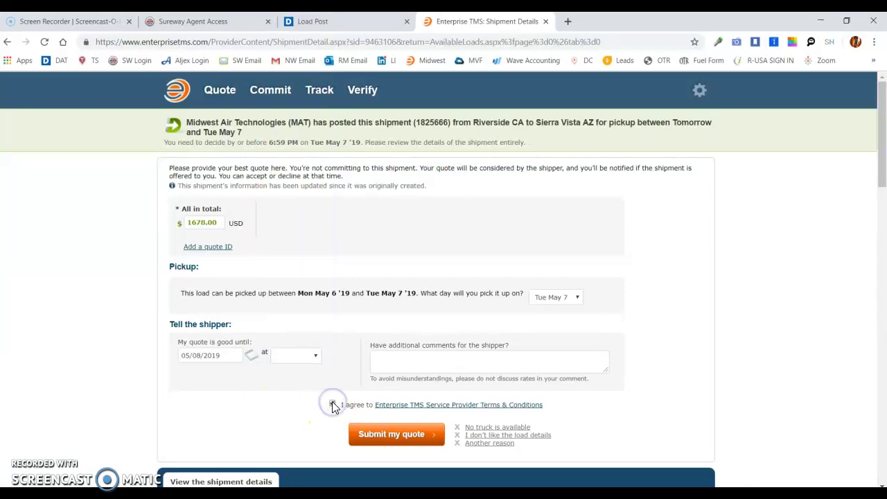
click(390, 443)
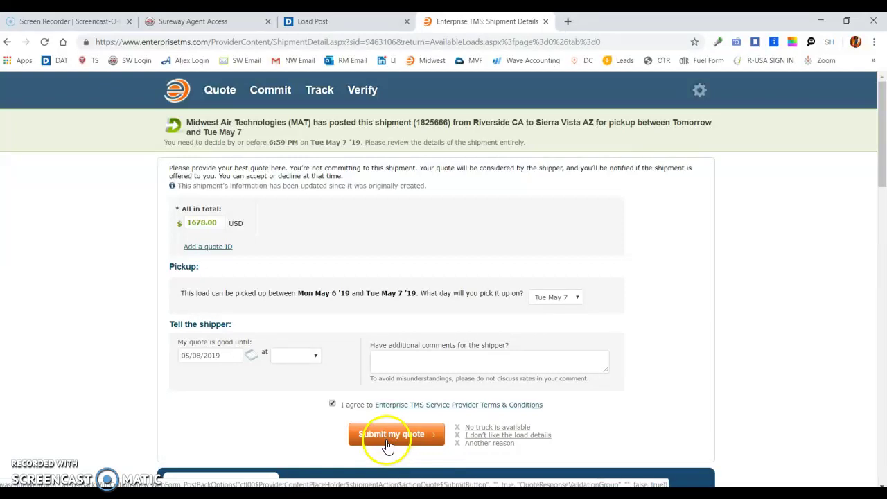
Bring the Notepad pricing notes forward to review the rate rules and mileage calculation, then minimize them to return to the quote form.
click(883, 148)
mouse_move(883, 148)
mouse_down()
mouse_move(882, 223)
mouse_move(879, 142)
mouse_up()
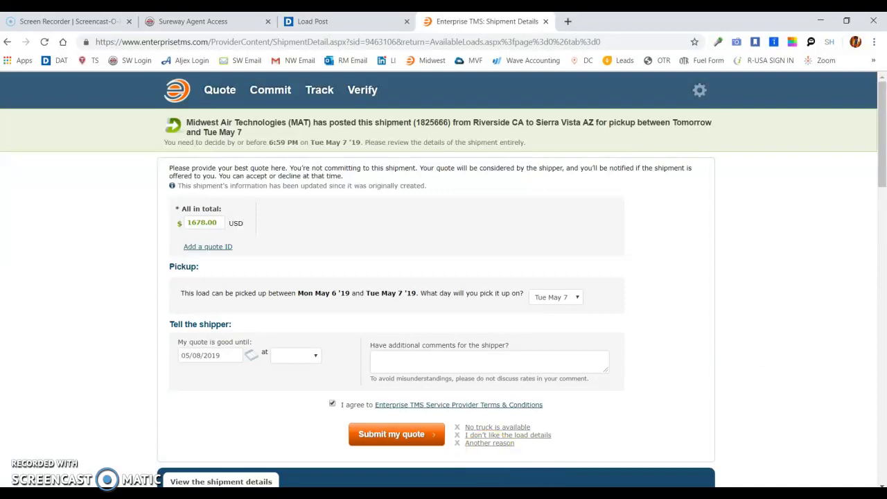
key(alt+Tab)
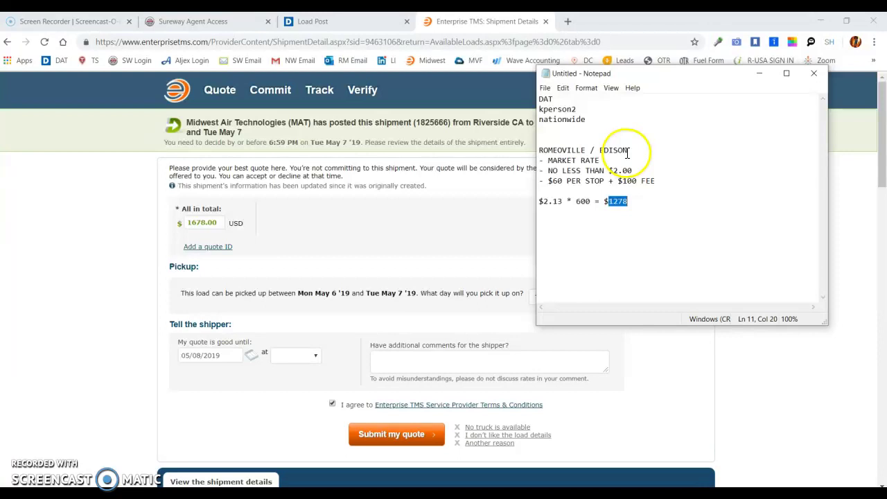
click(643, 203)
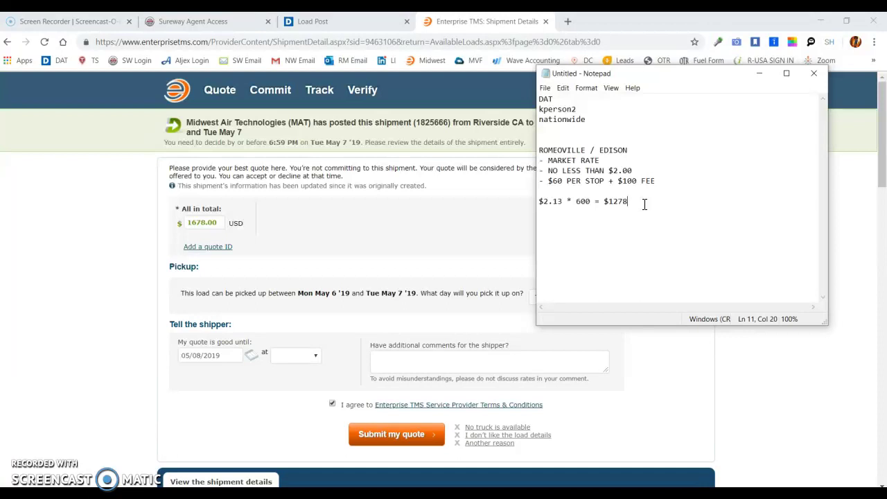
click(759, 74)
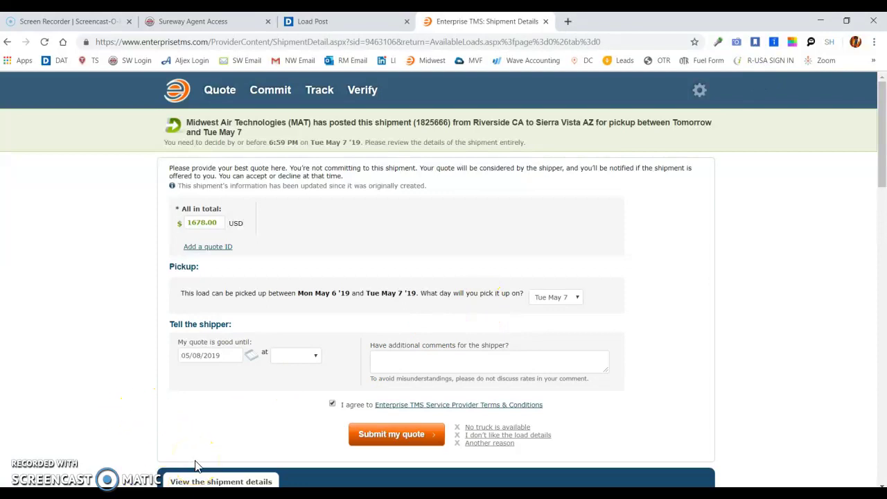
click(174, 460)
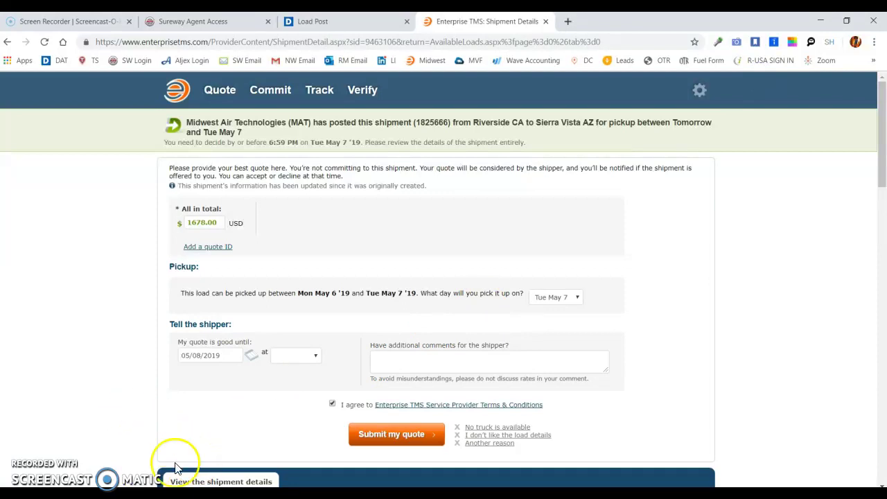